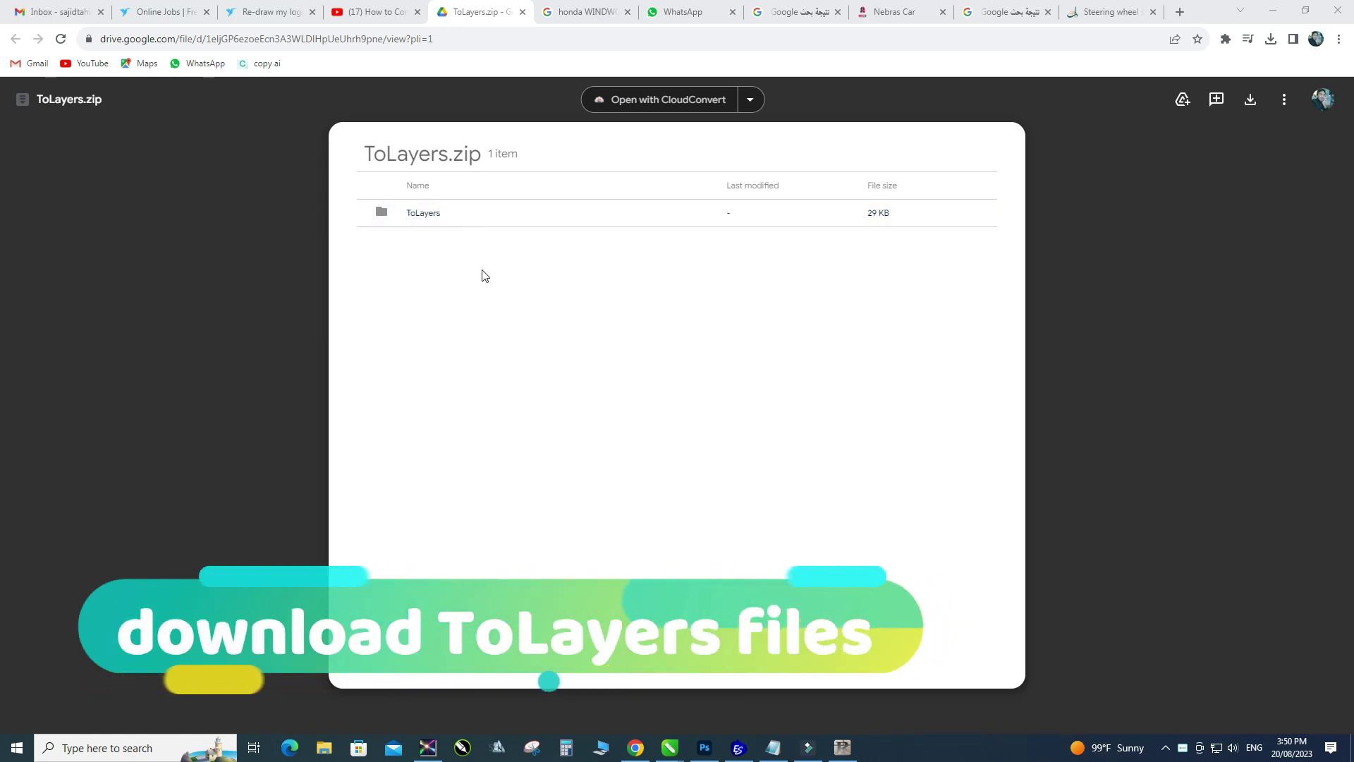
Show Chrome's recent downloads list containing ToLayers.zip
click(1270, 39)
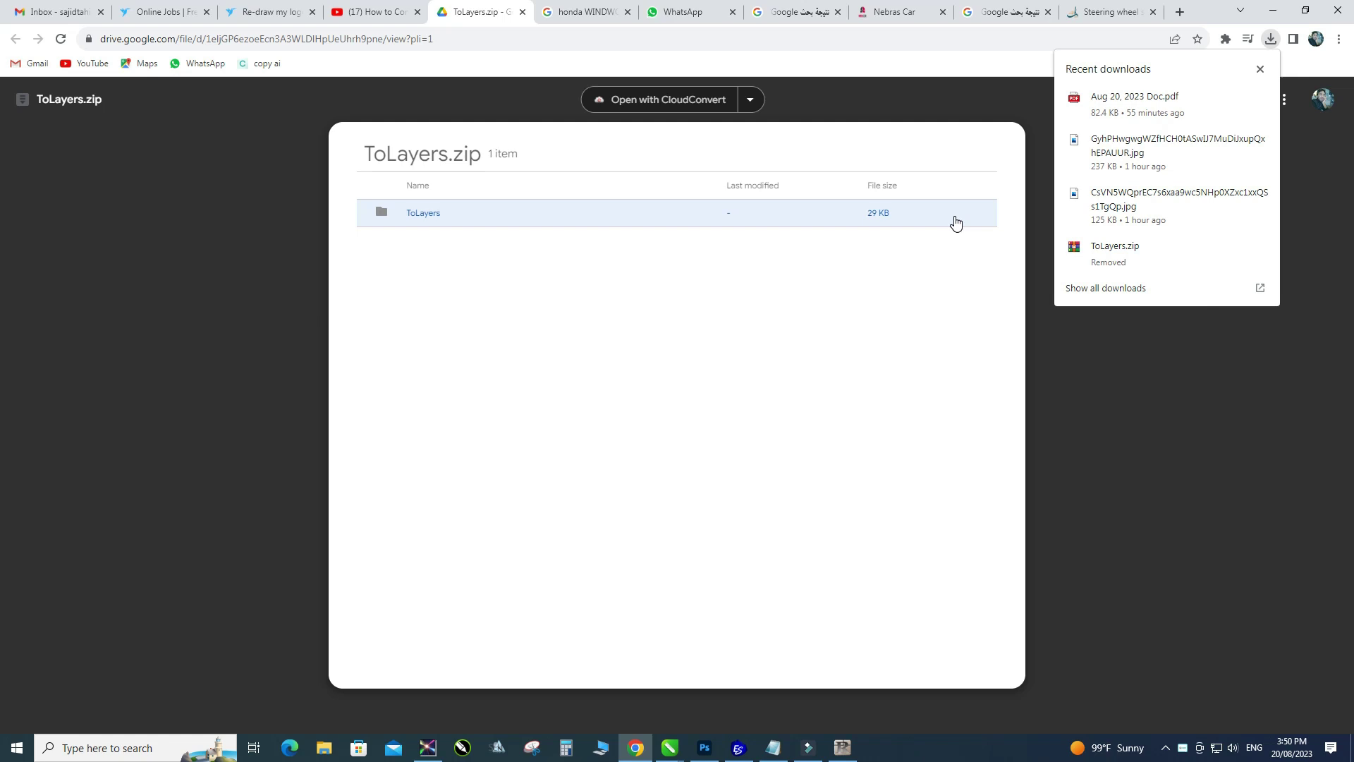
mouse_move(1164, 253)
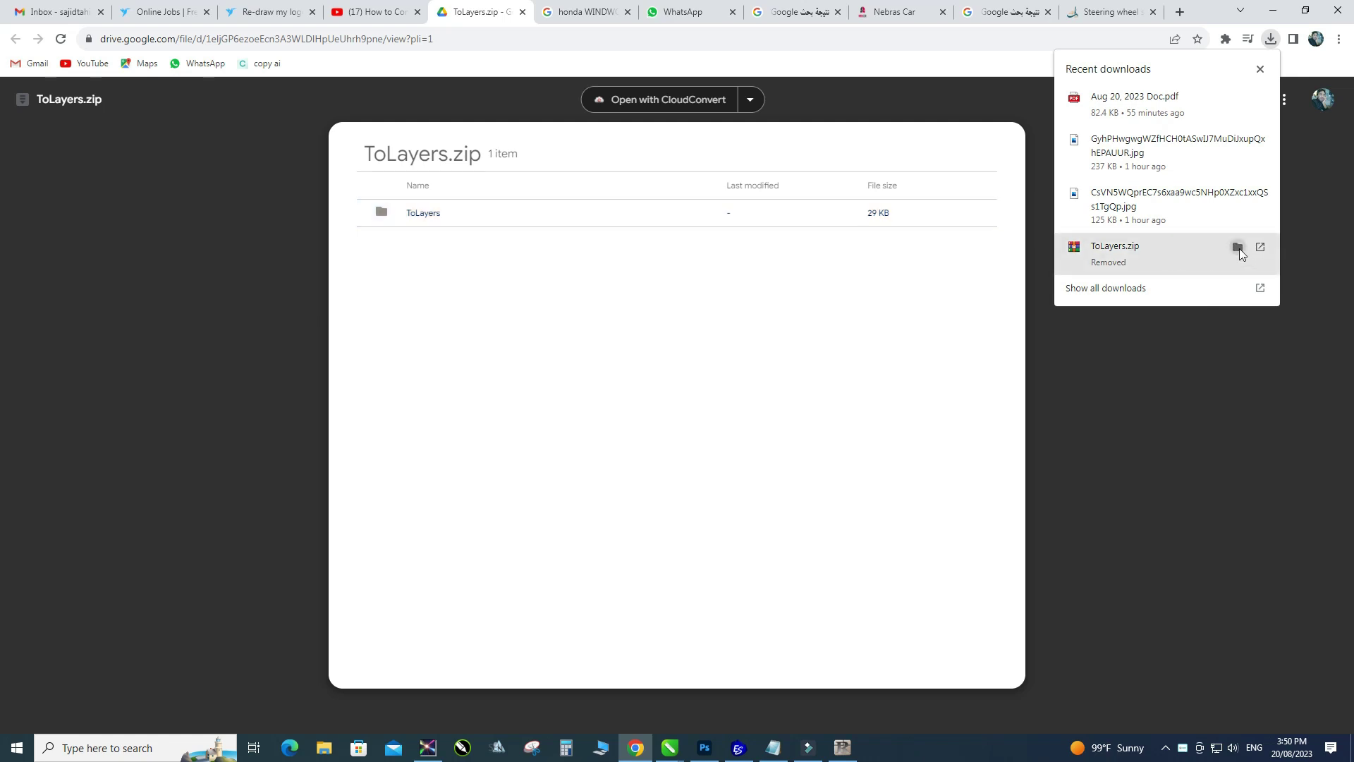
In File Explorer, open F:\sajeed\Softwear\COREL DRAW SETUP\corel 2020\ToLayers\ToLayers
click(326, 753)
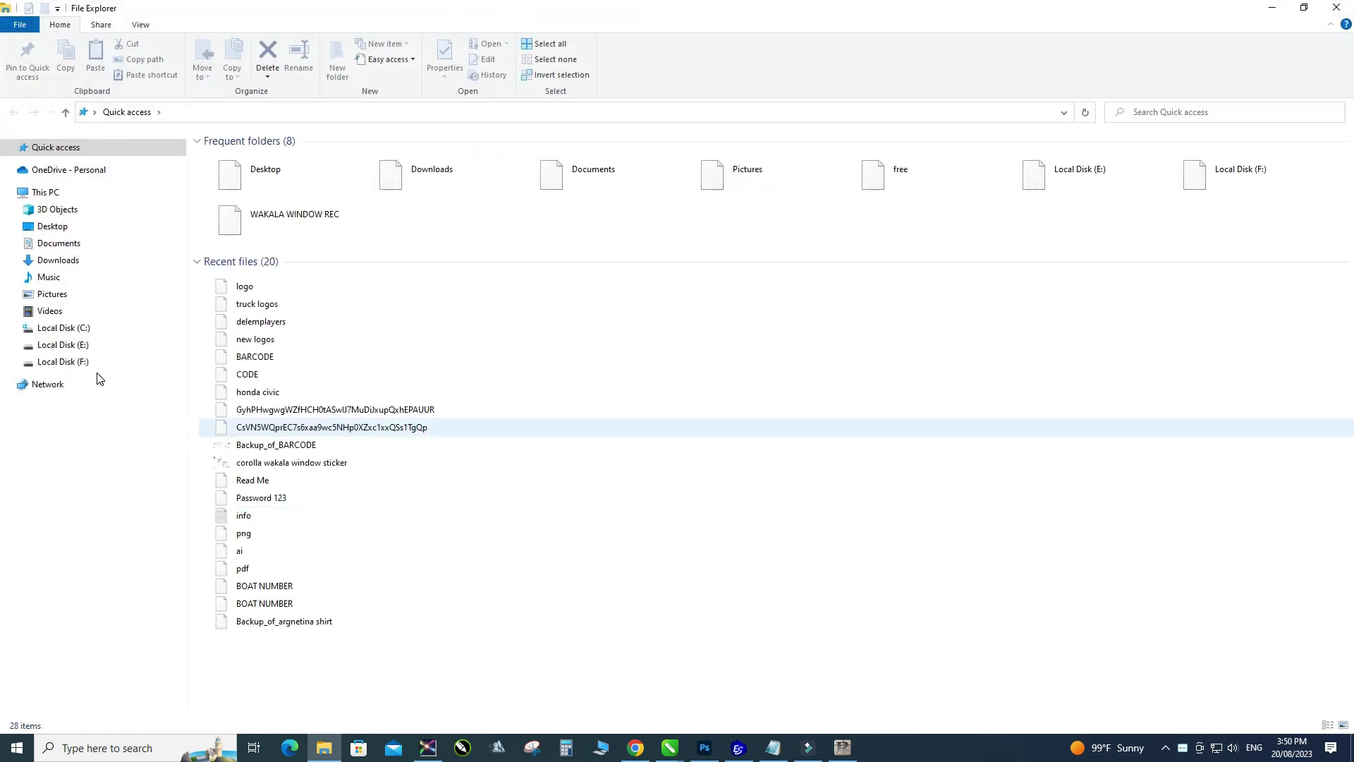
click(60, 362)
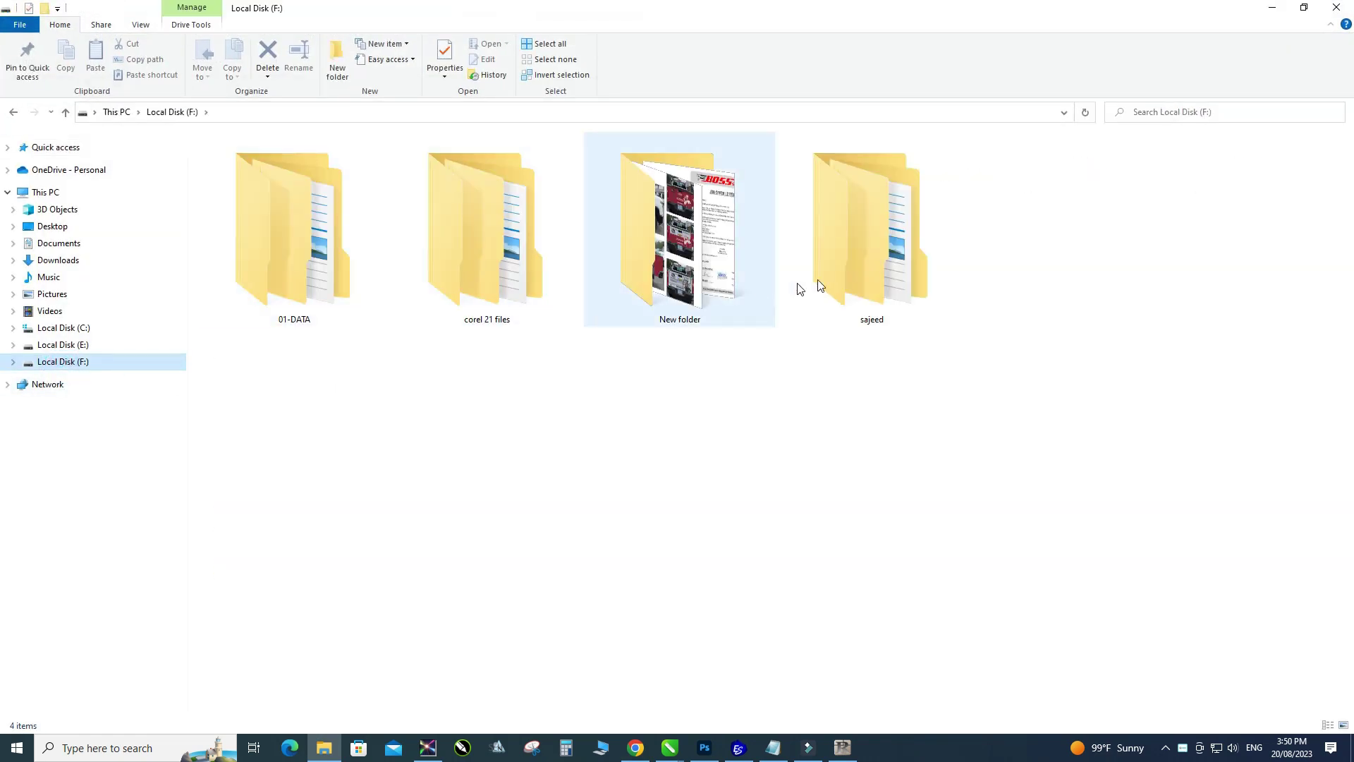
double_click(816, 278)
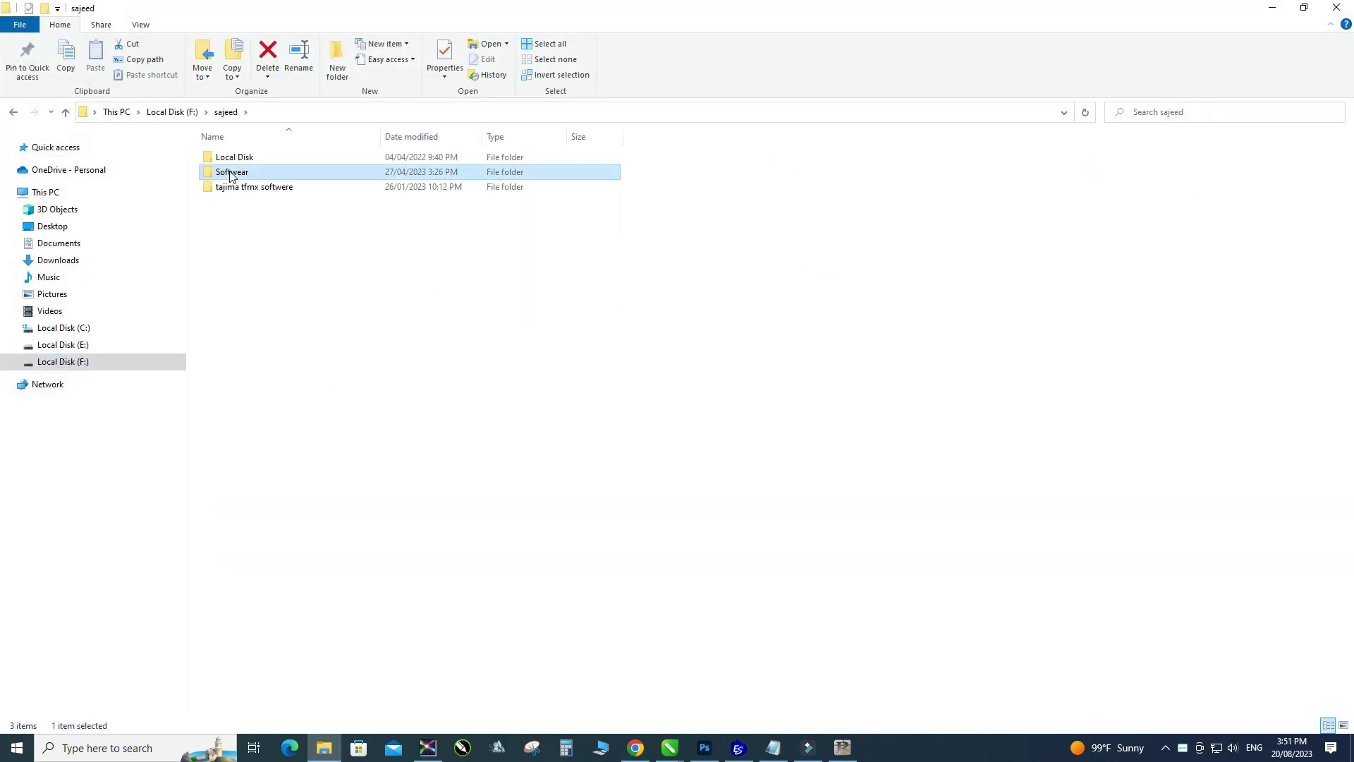
double_click(233, 173)
click(922, 152)
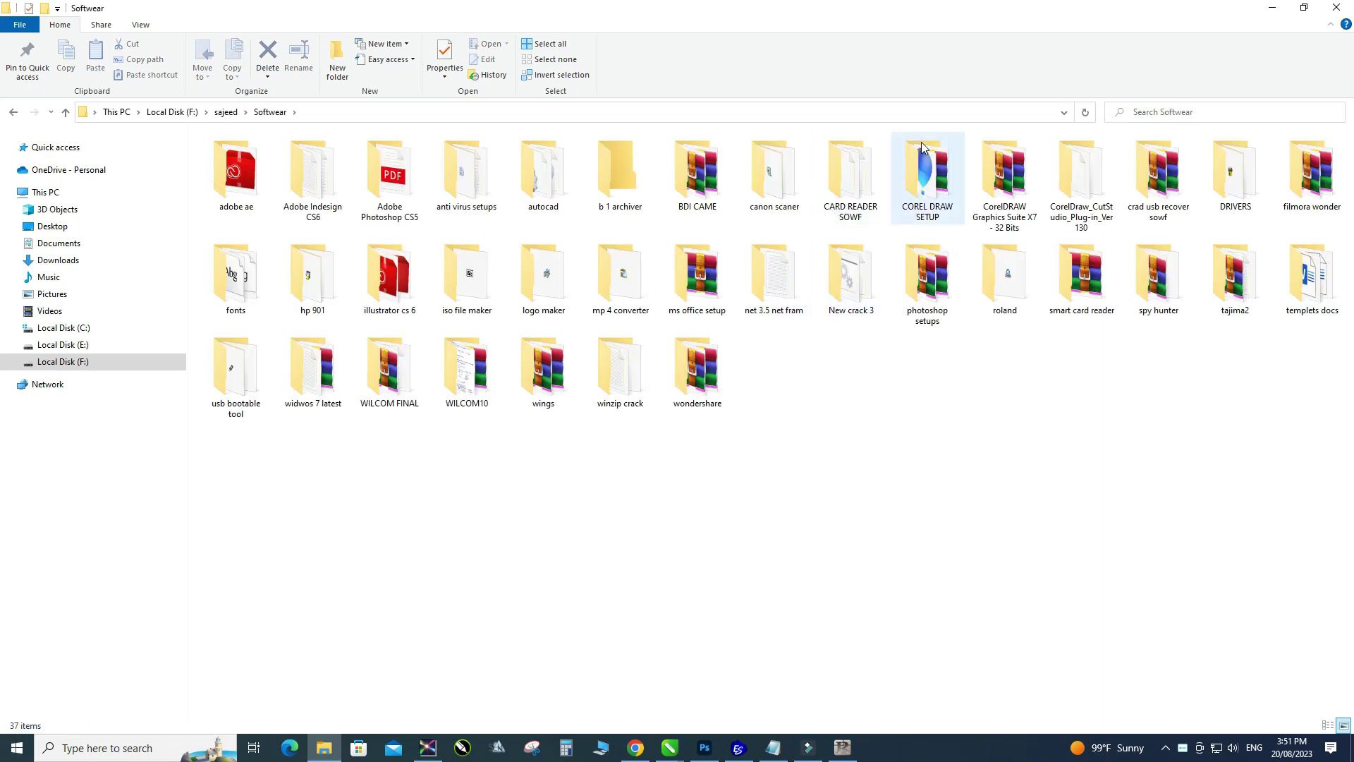
double_click(922, 152)
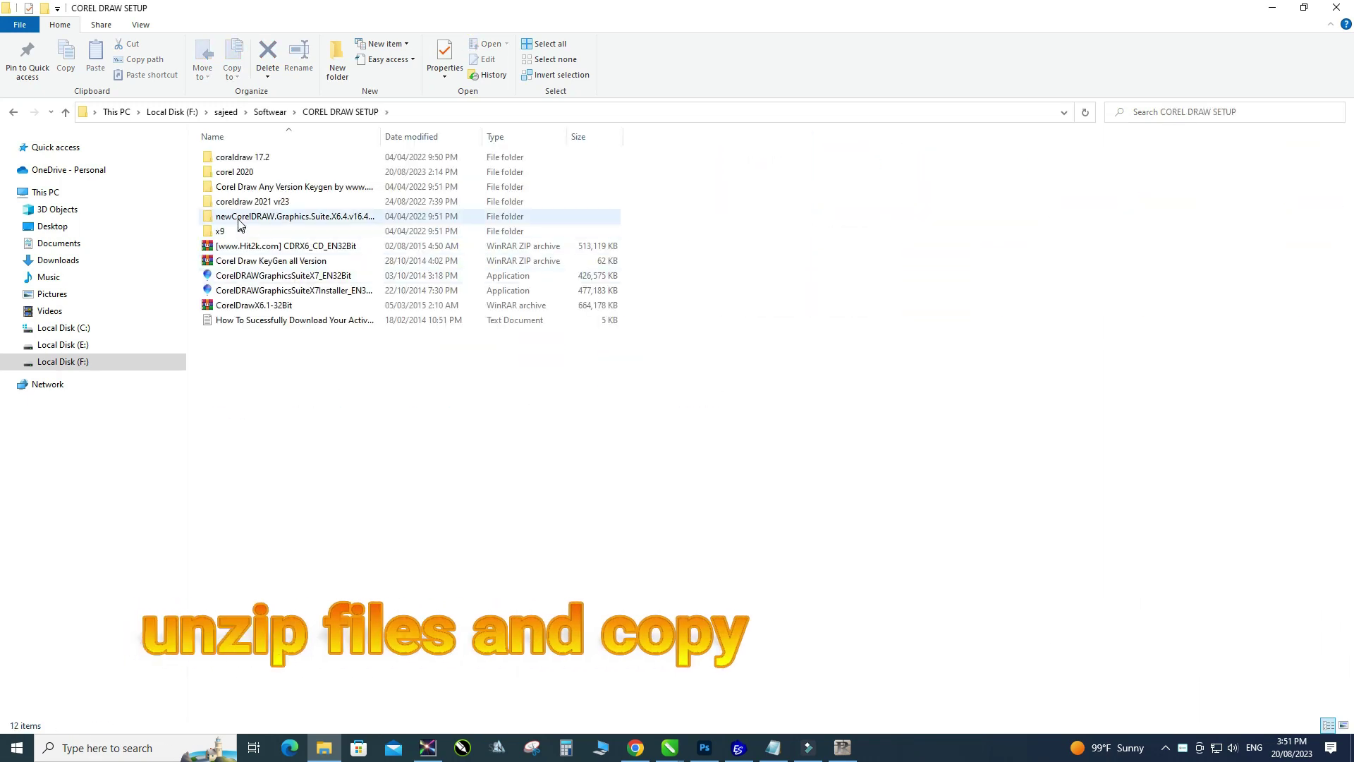
double_click(235, 172)
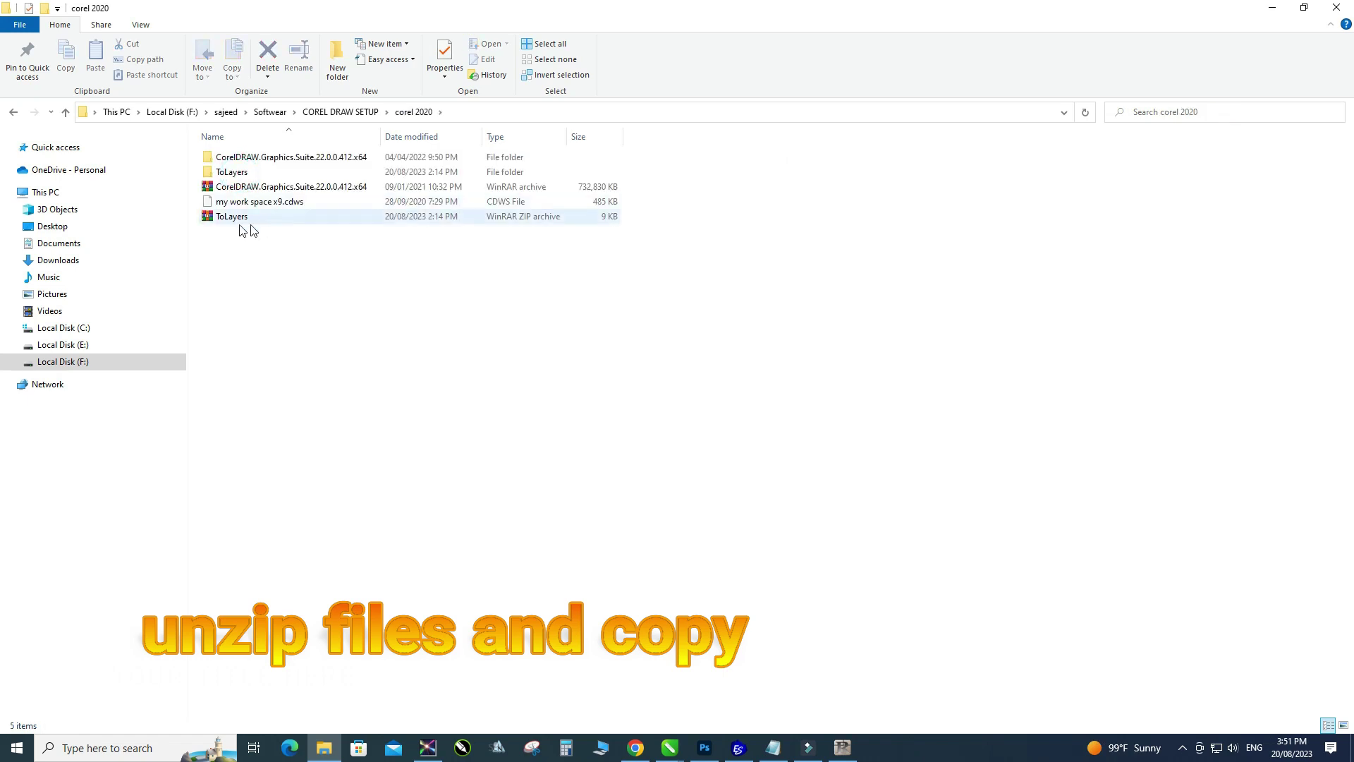
double_click(220, 171)
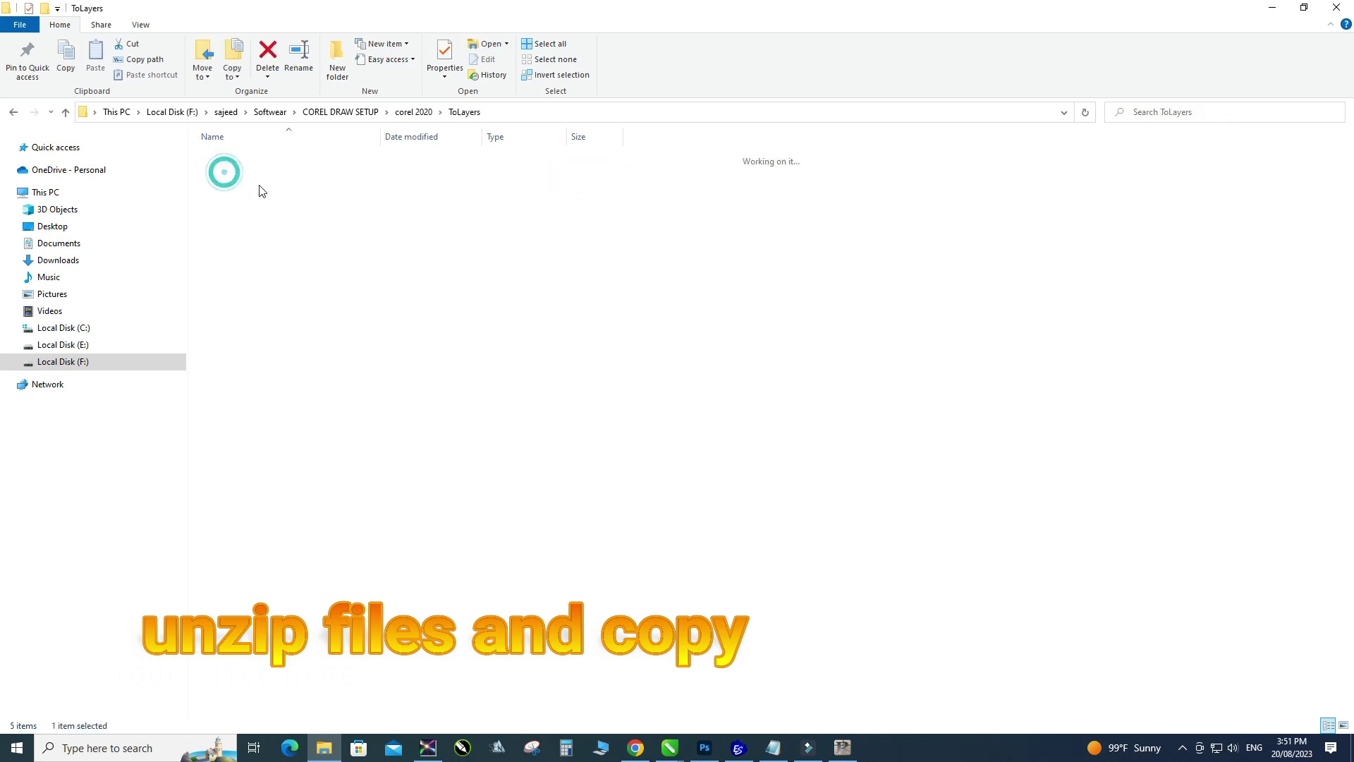
click(215, 156)
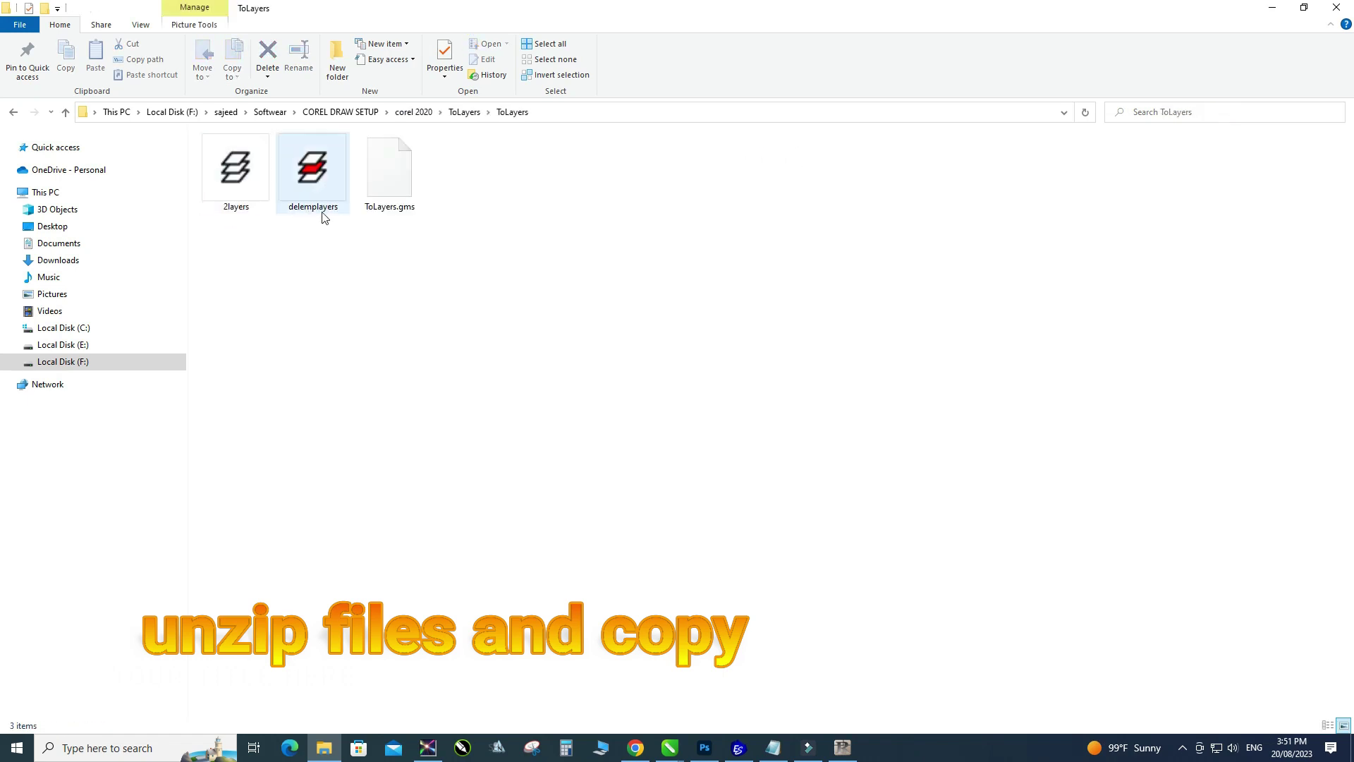
Select and copy the 2layers, delemplayers and ToLayers.gms files
drag(471, 253, 226, 167)
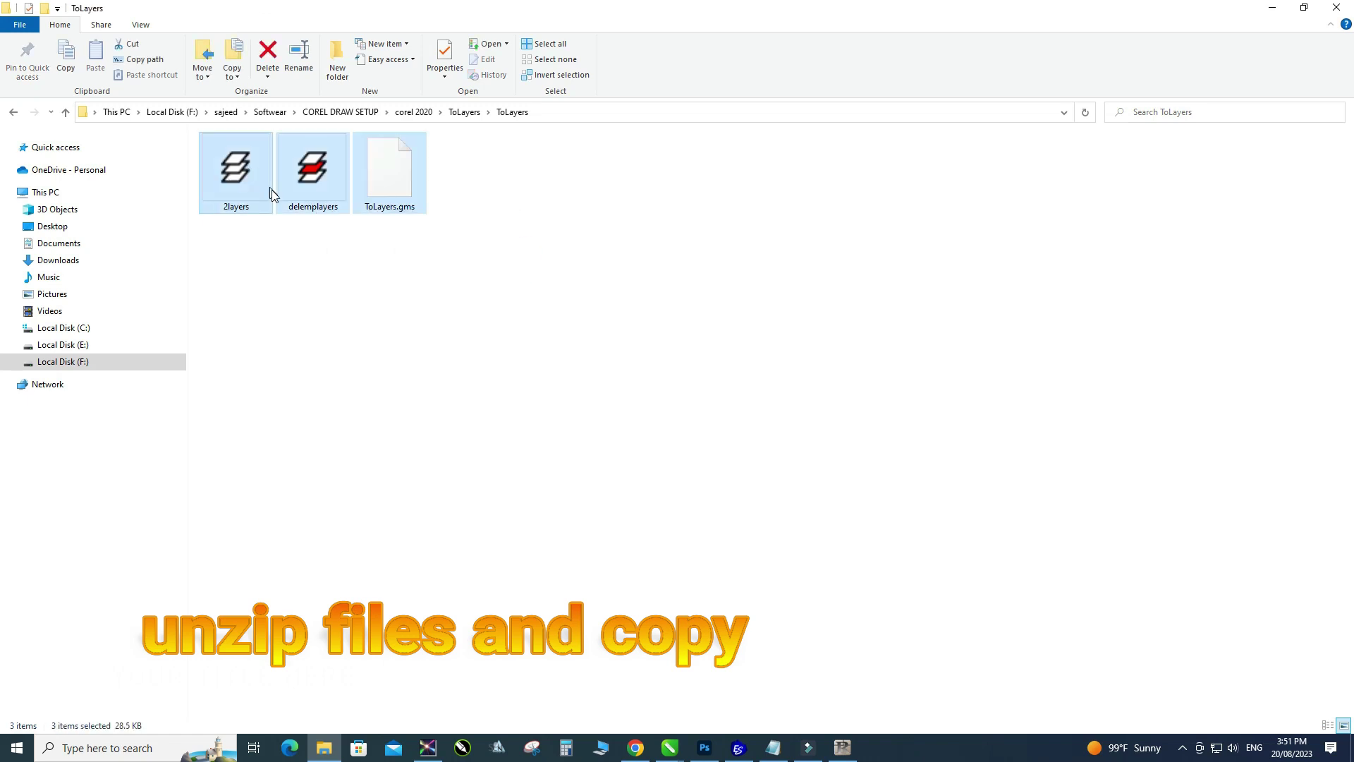
right_click(251, 193)
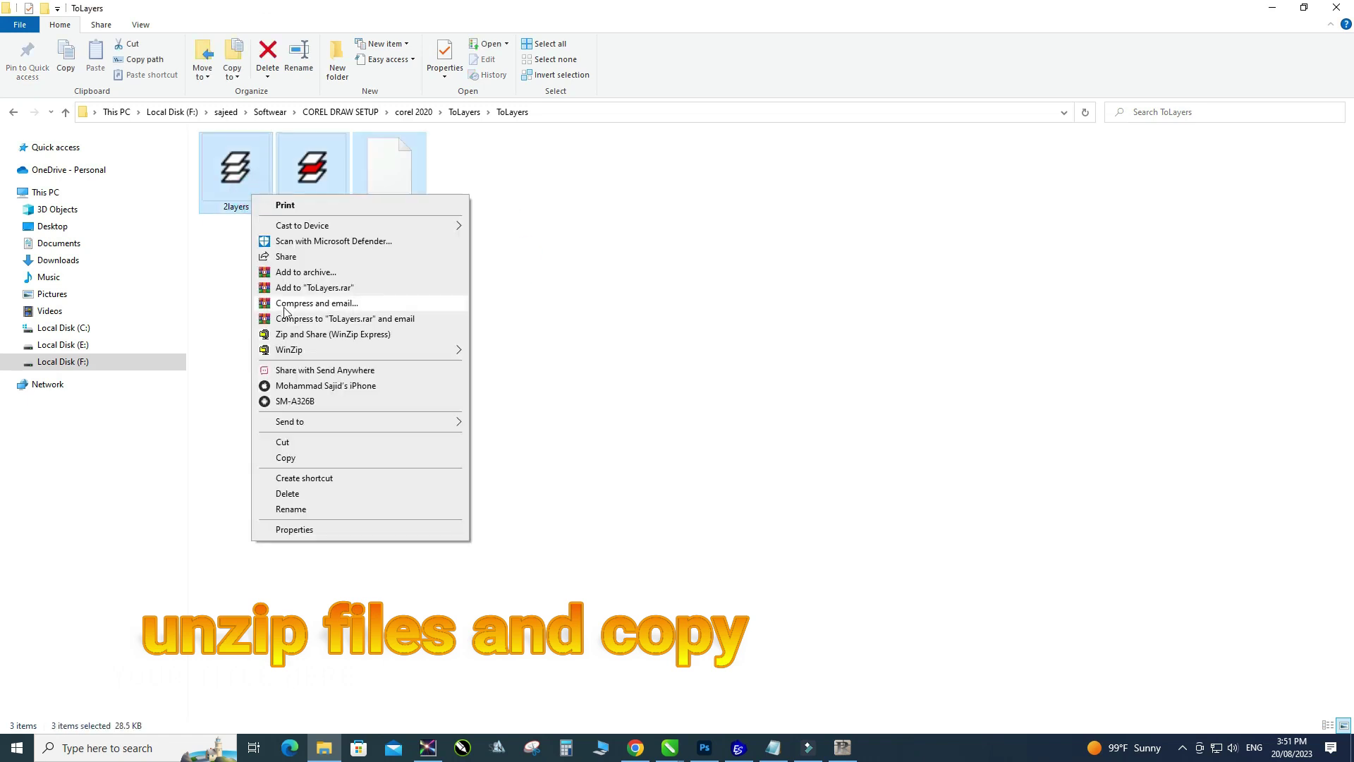
click(286, 458)
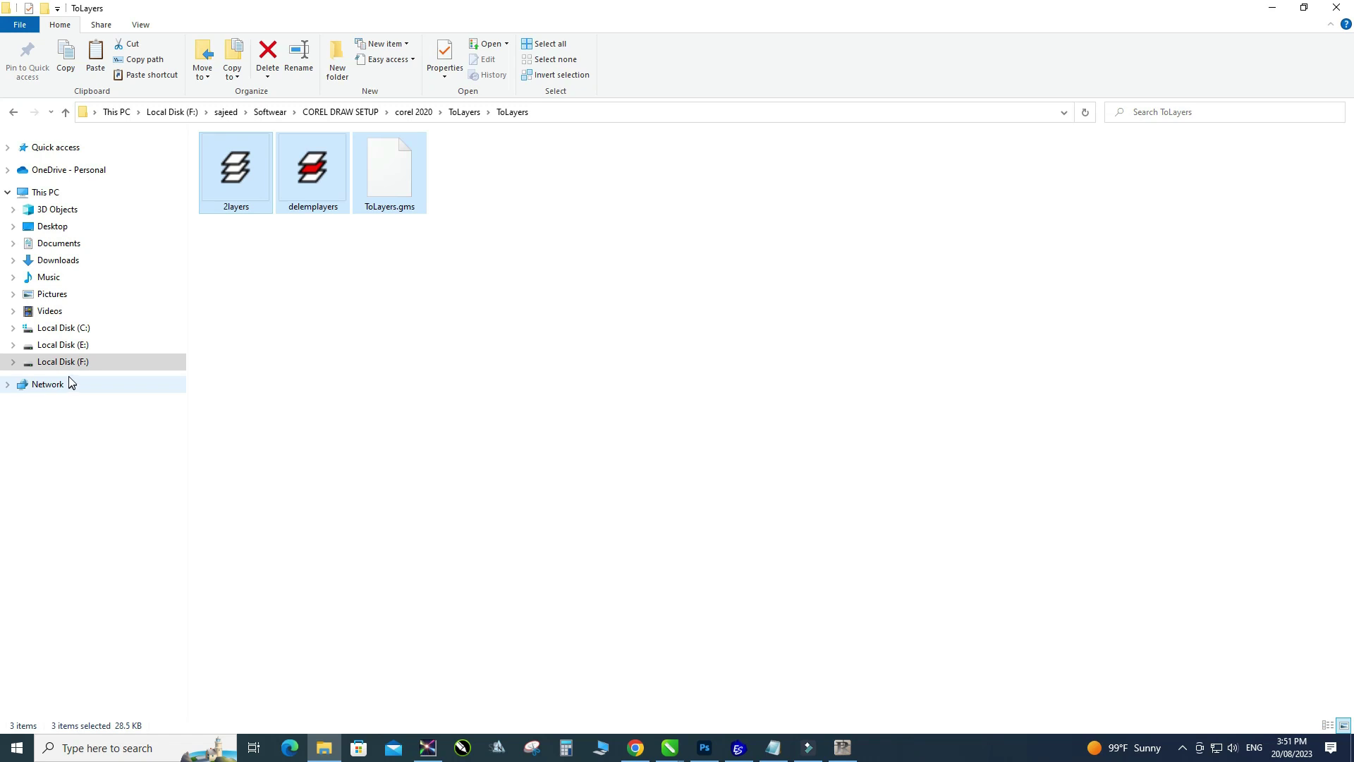
Navigate to C:\Program Files\Corel\CorelDRAW Graphics Suite 2020\Draw\GMS
click(68, 328)
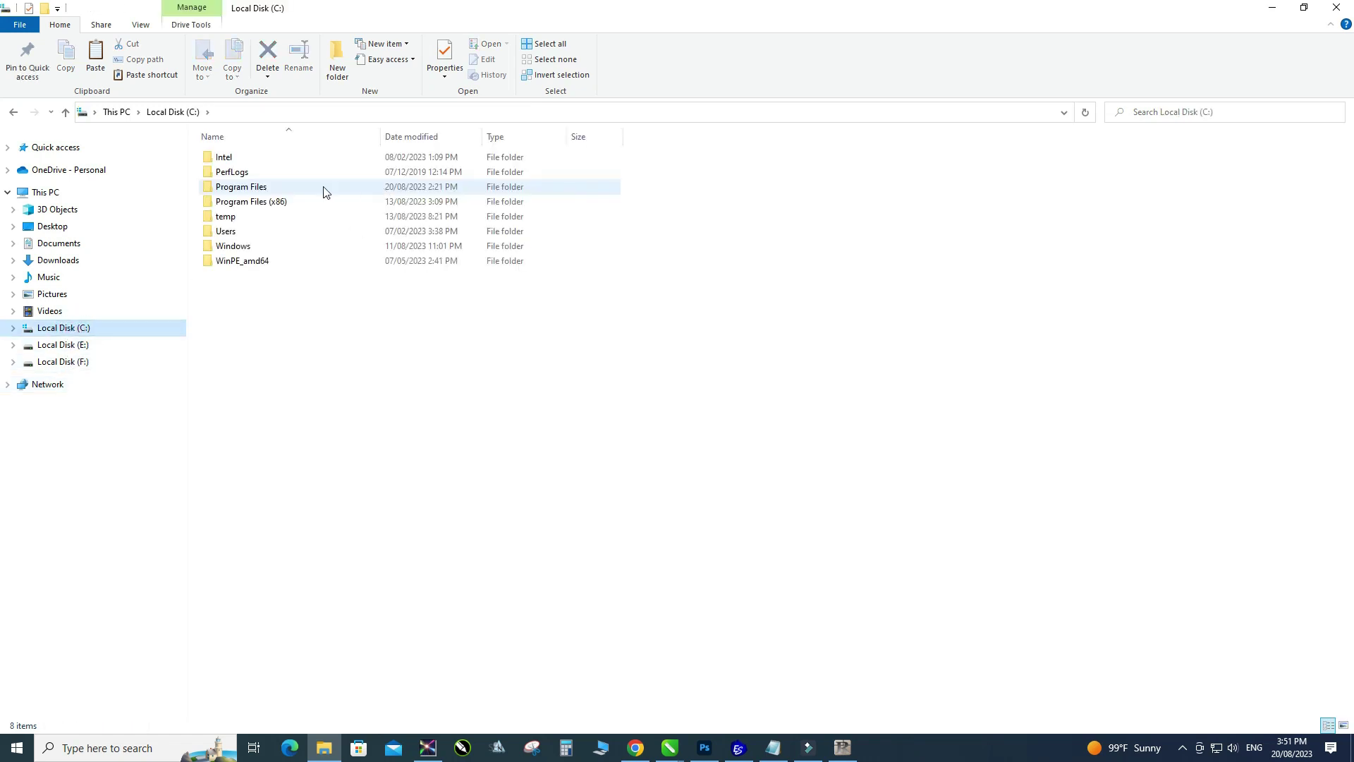
double_click(254, 191)
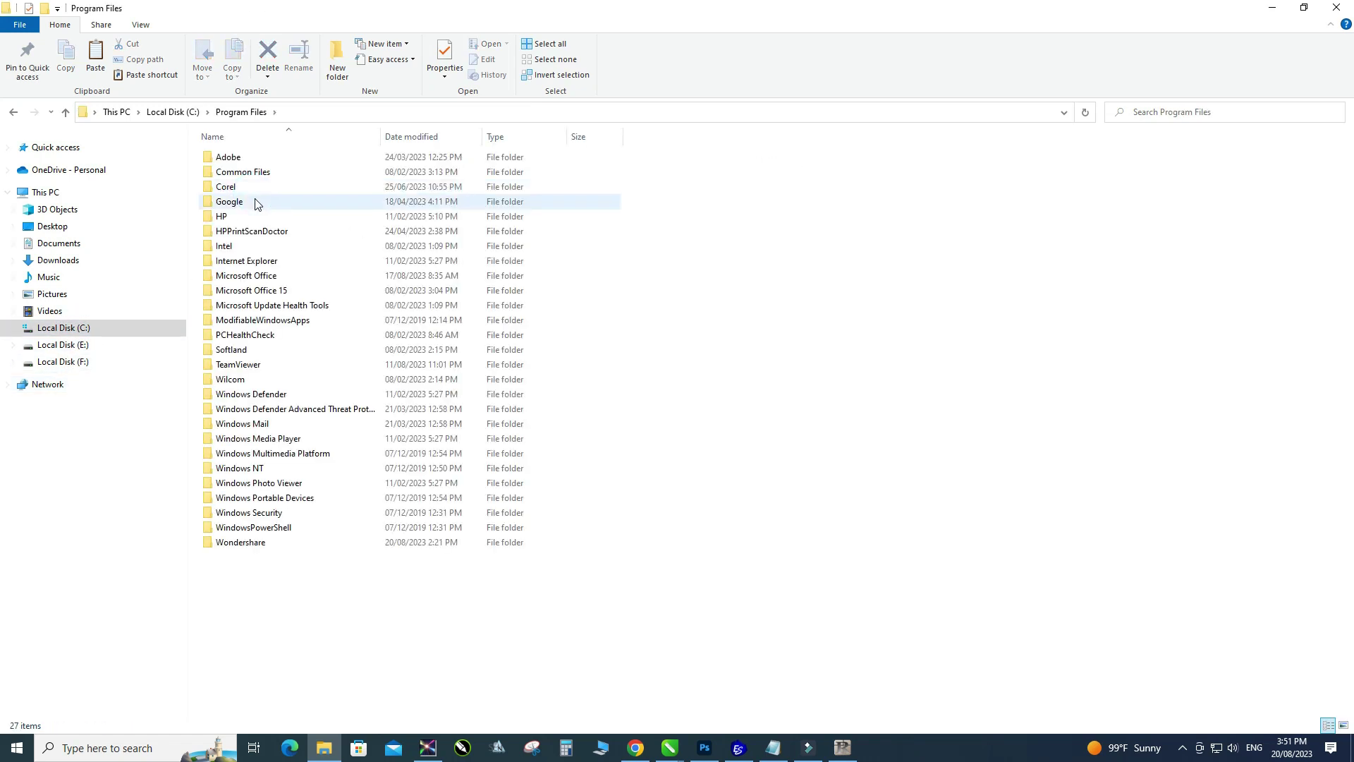
double_click(240, 187)
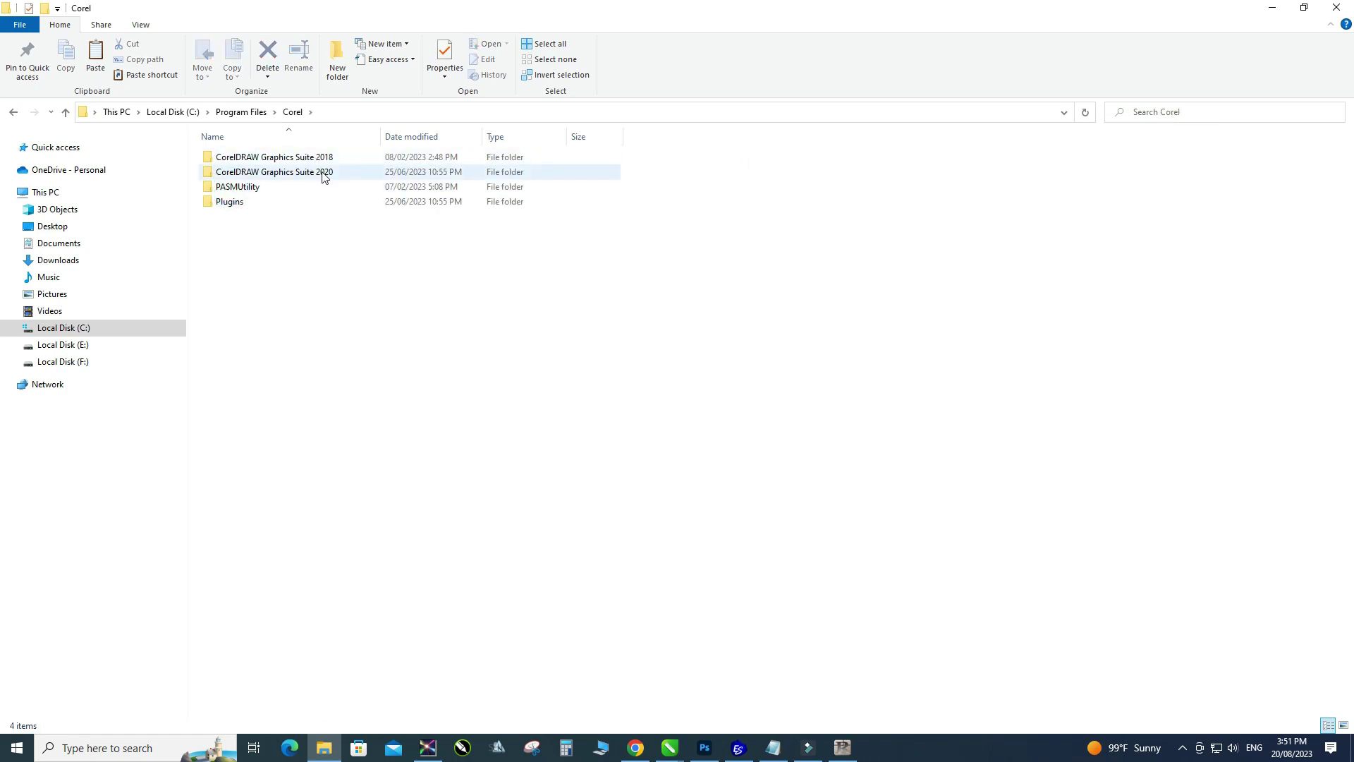
double_click(323, 175)
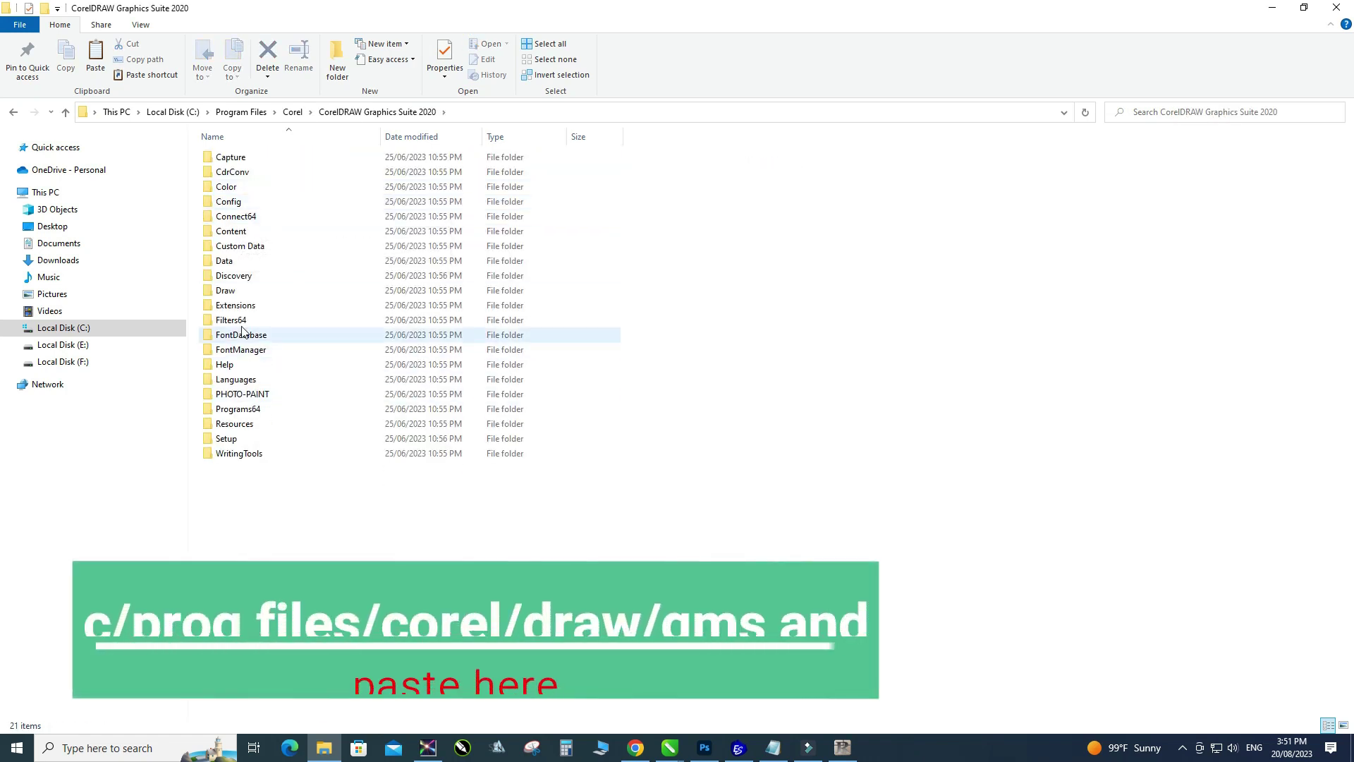
double_click(232, 295)
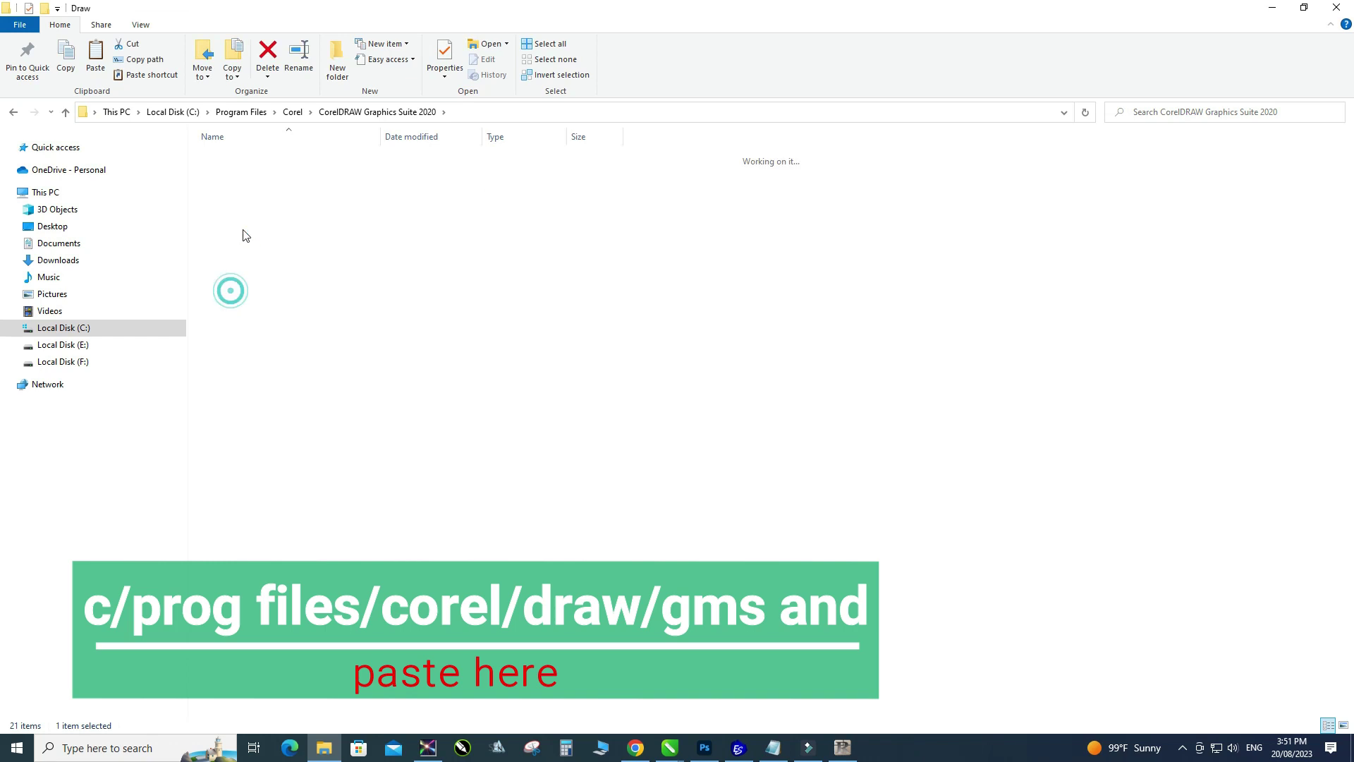
double_click(232, 172)
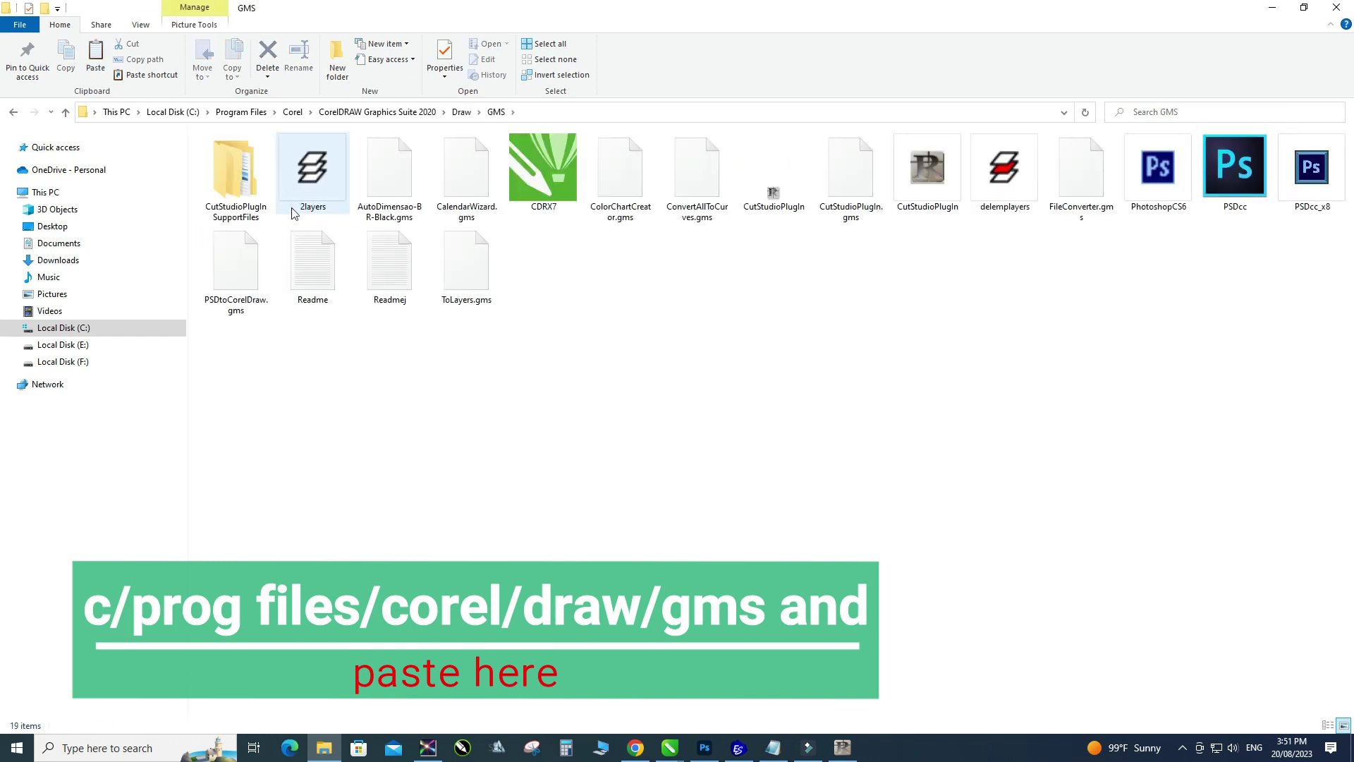
Paste the three ToLayers macro files into GMS and refresh the folder
right_click(582, 351)
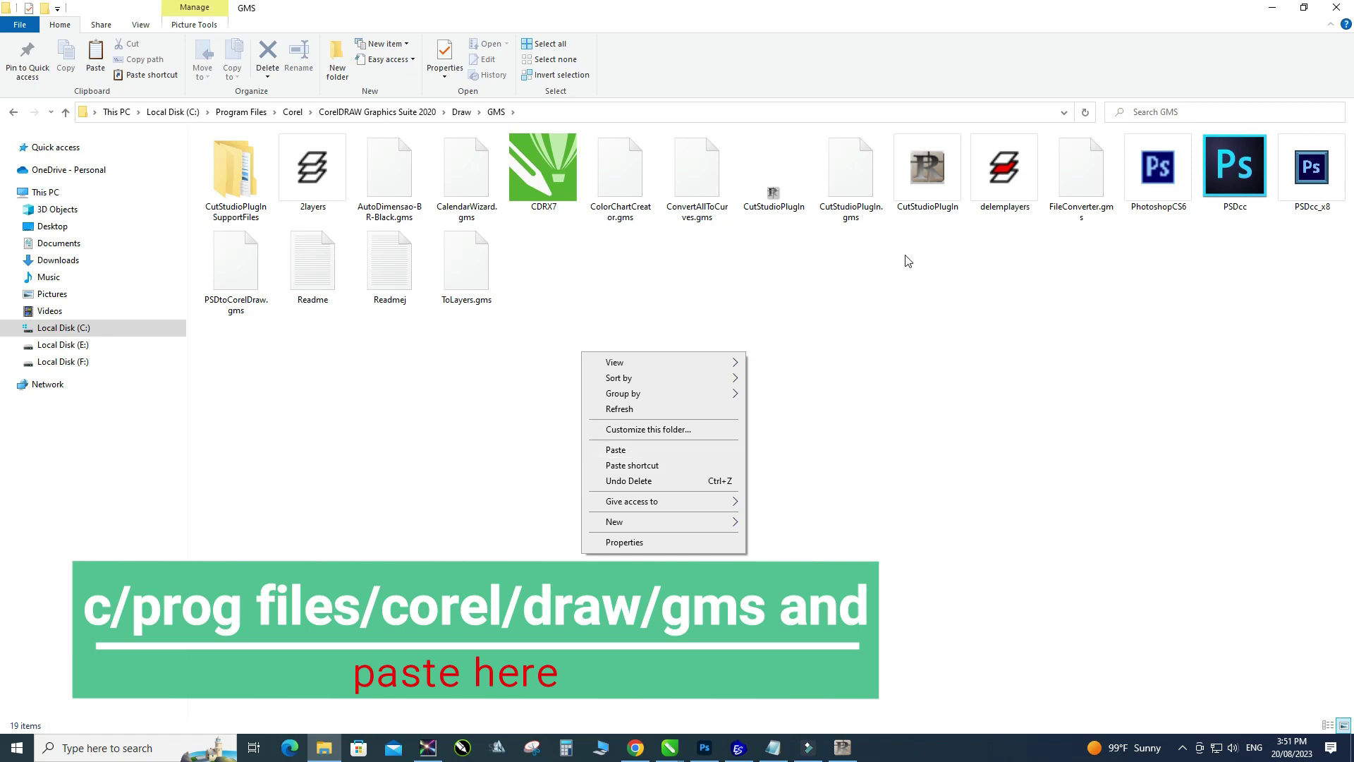
click(974, 182)
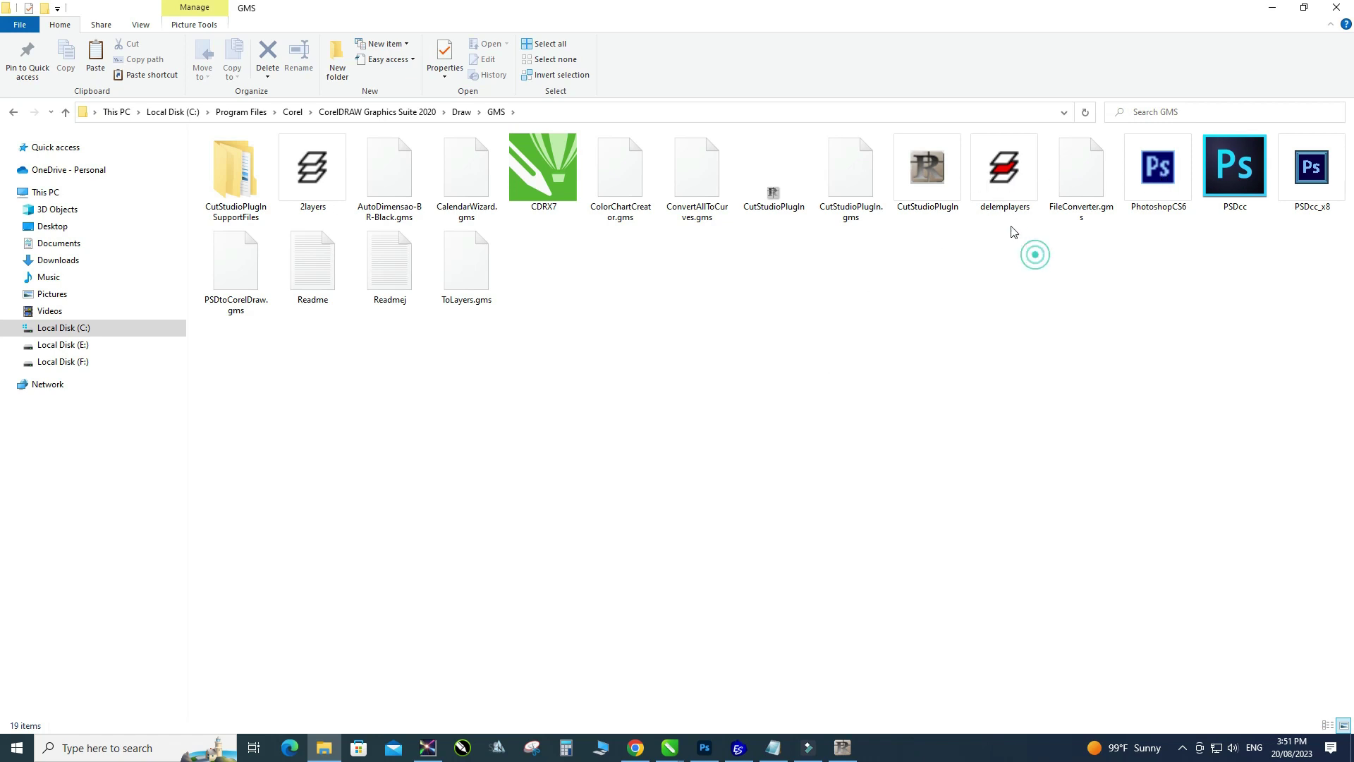
right_click(965, 355)
click(993, 407)
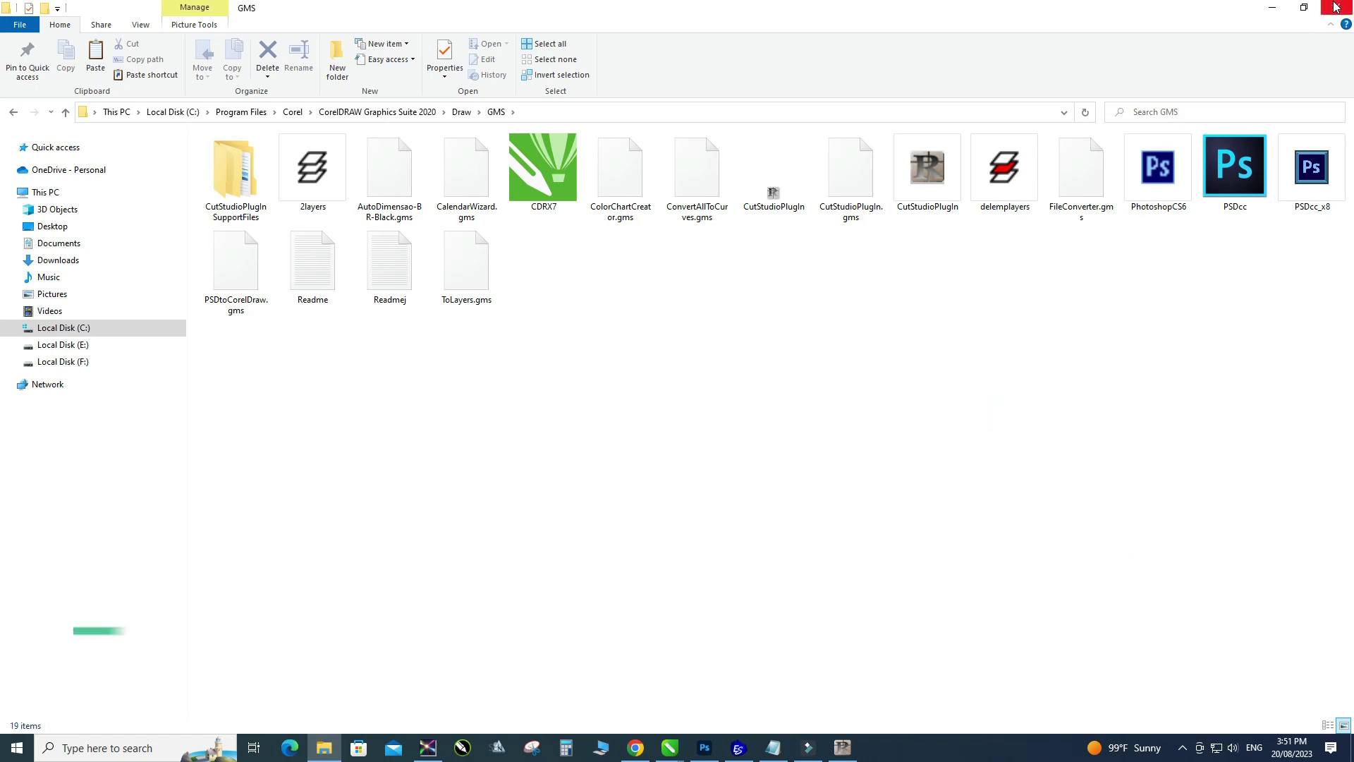
Close File Explorer and bring CorelDRAW's Untitled-2 logo document to the front
click(1338, 8)
mouse_move(669, 747)
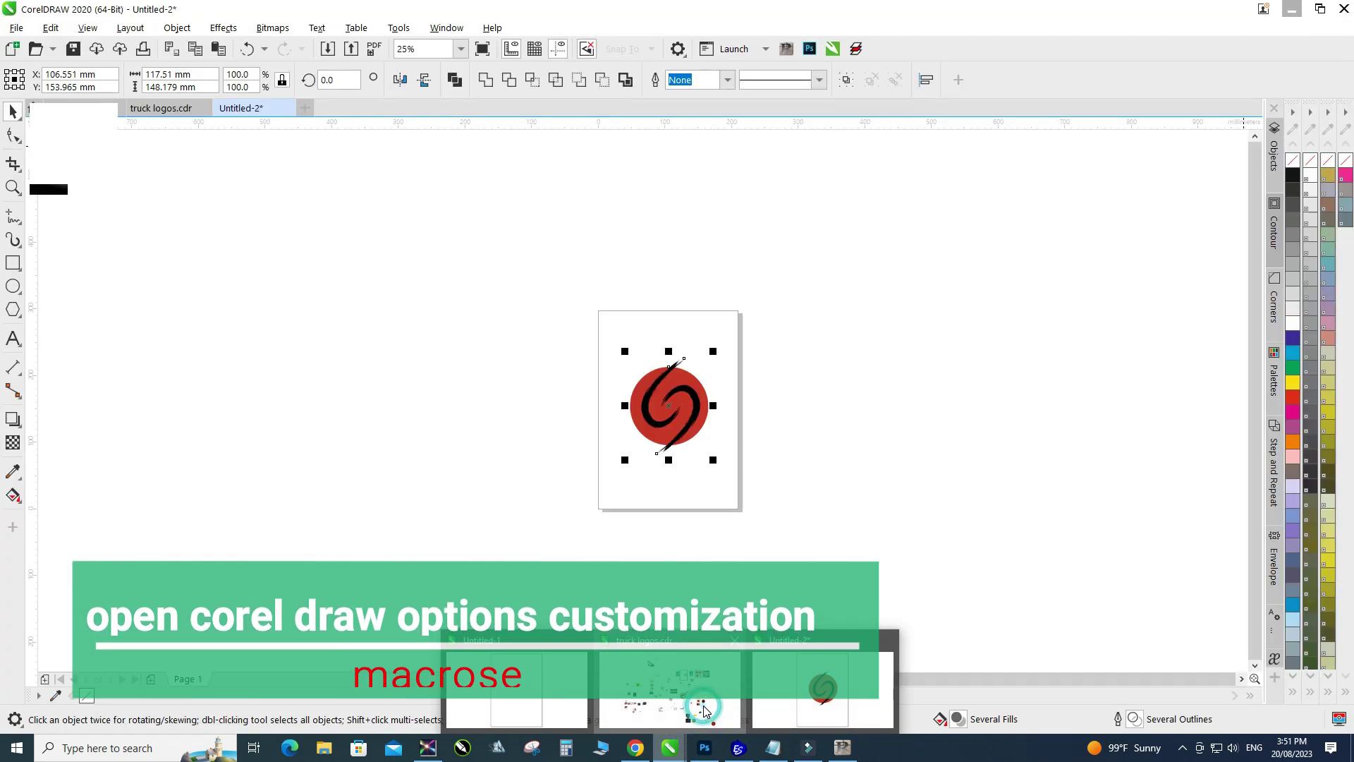
click(704, 711)
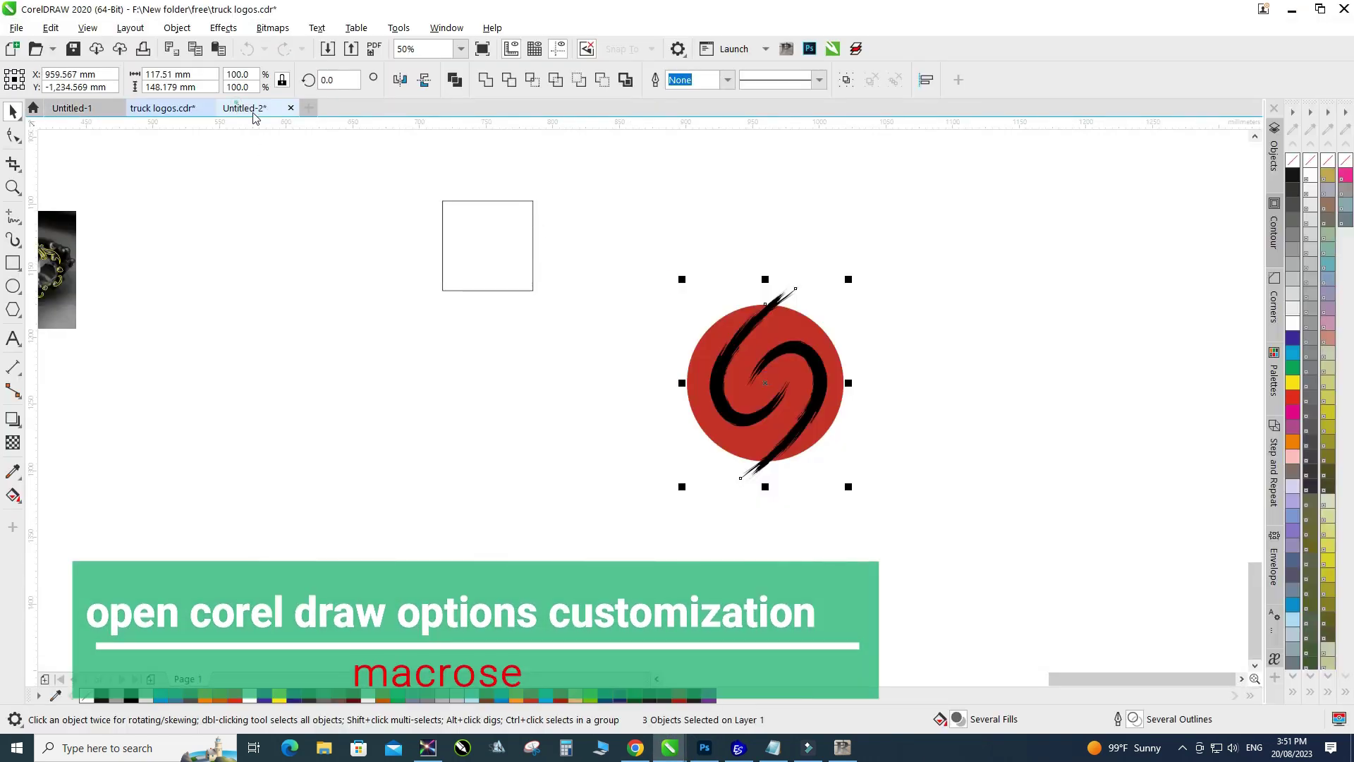
click(247, 109)
scroll(711, 365, up, 1)
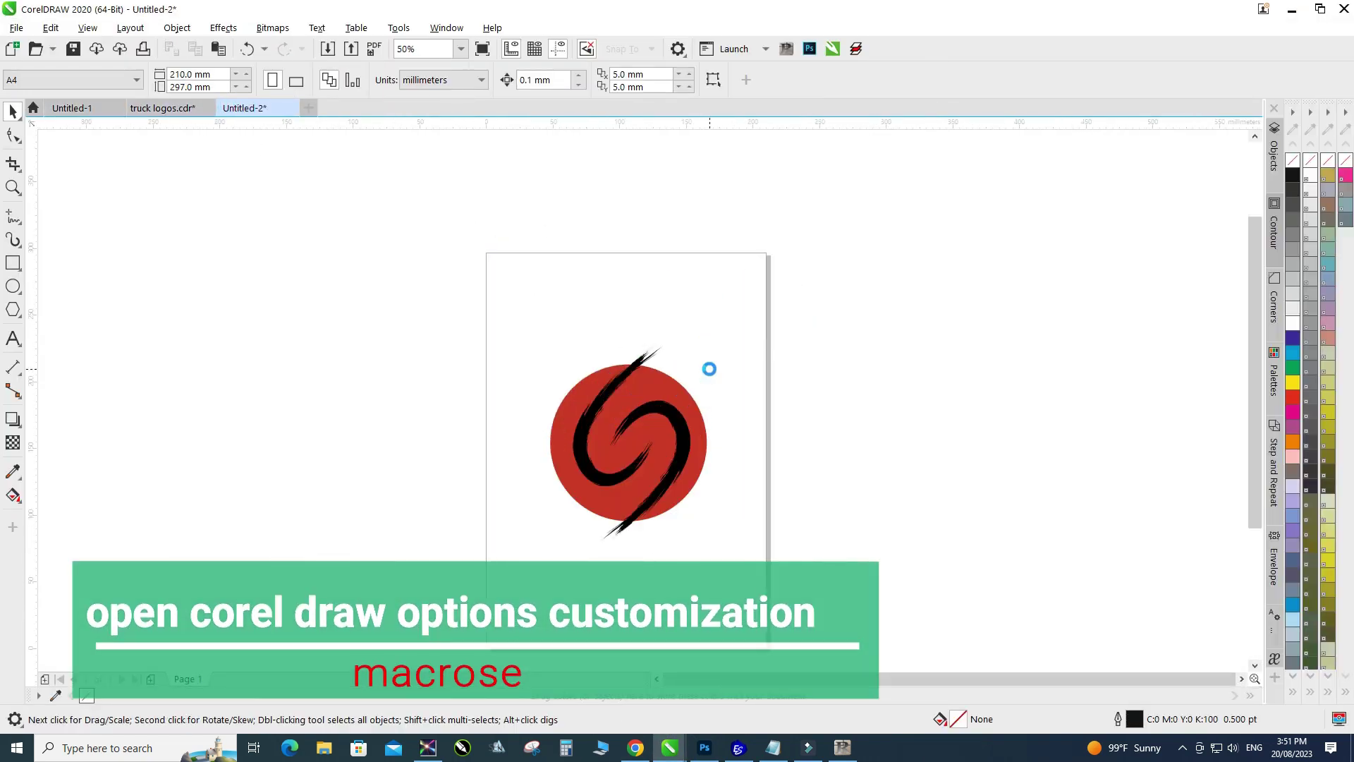
scroll(761, 330, down, 2)
scroll(752, 358, up, 2)
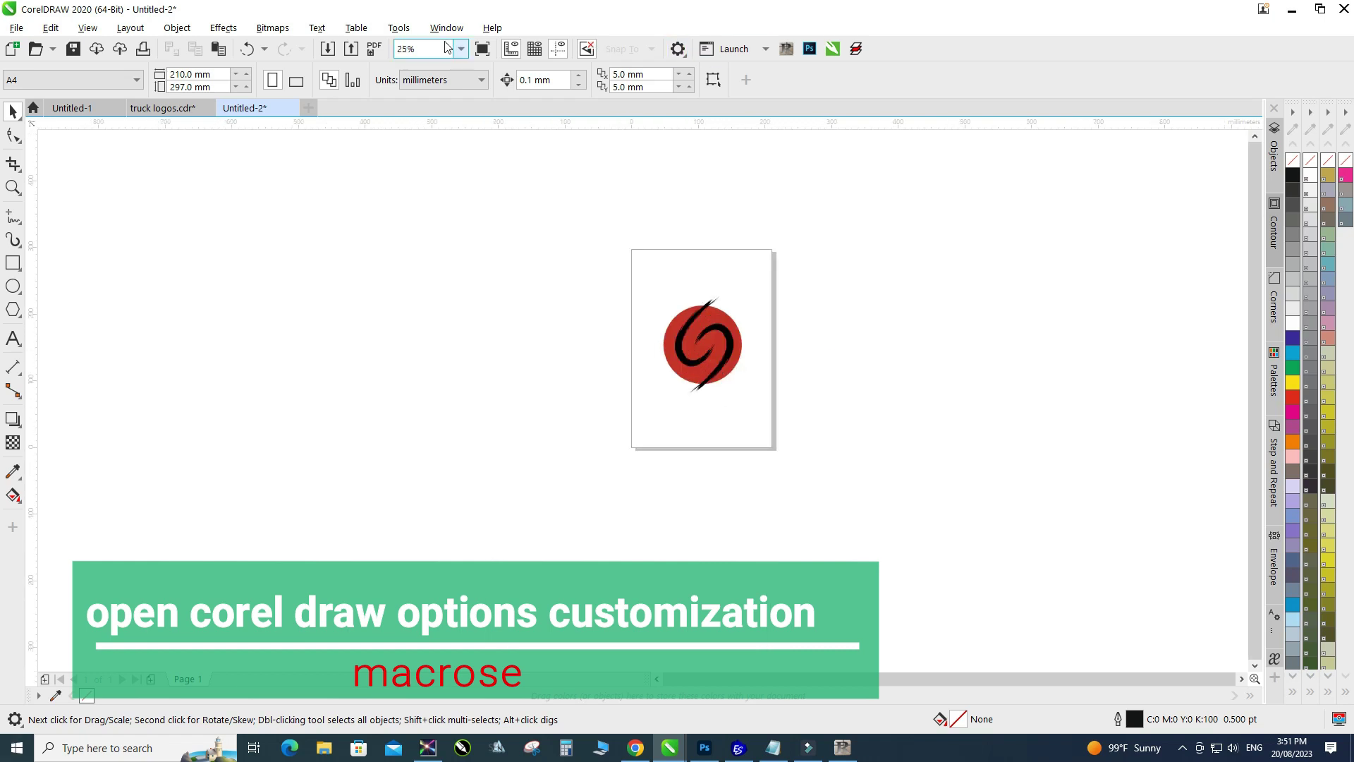
click(402, 32)
mouse_move(465, 48)
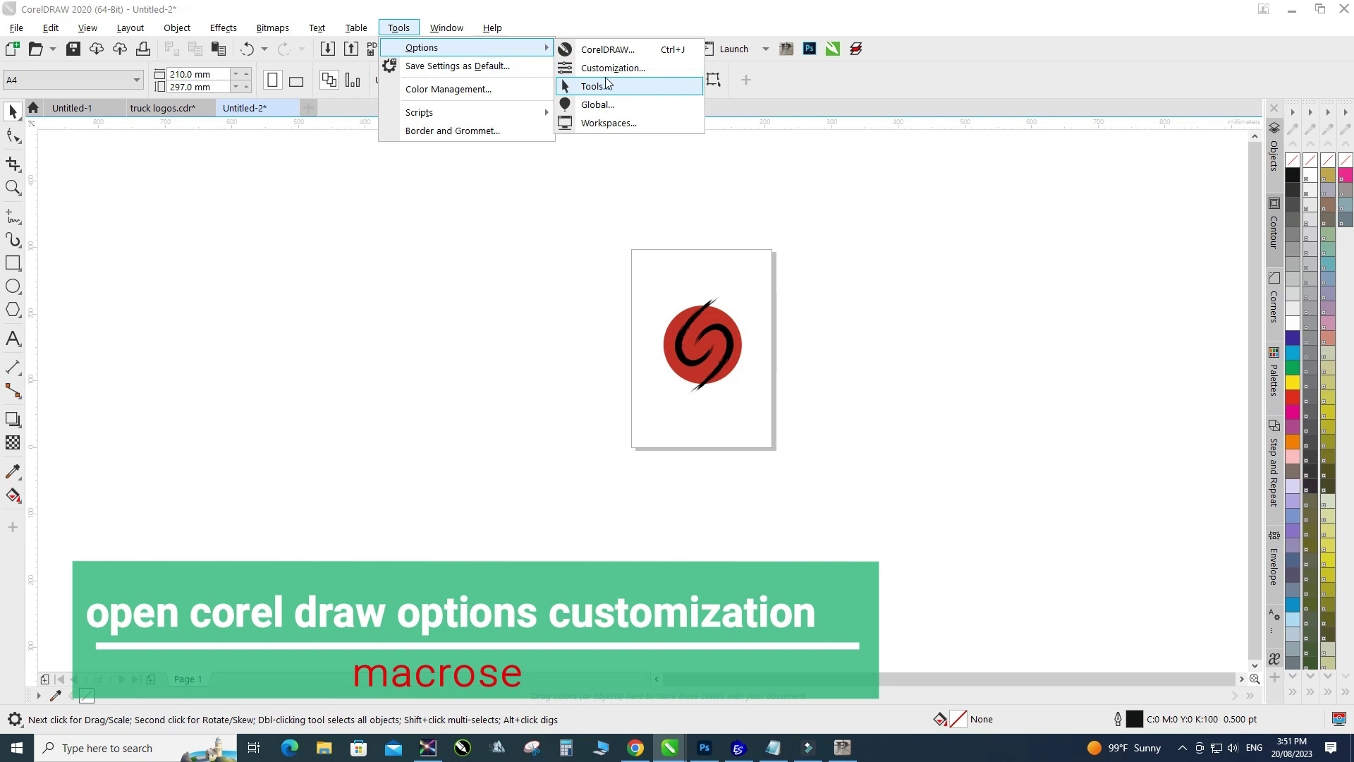
Under Customization > Commands, show the Macros category and select ToLayer.ToLayers
click(604, 85)
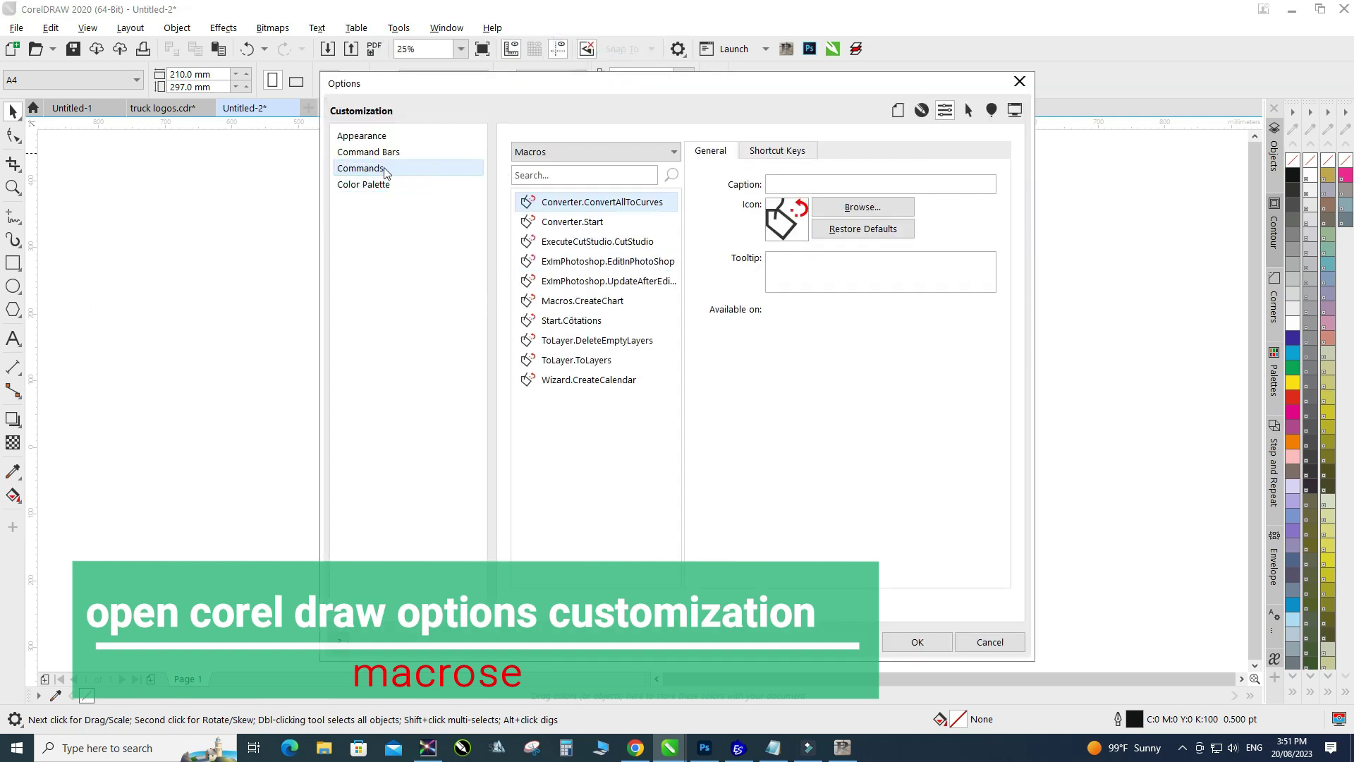
click(382, 189)
click(605, 152)
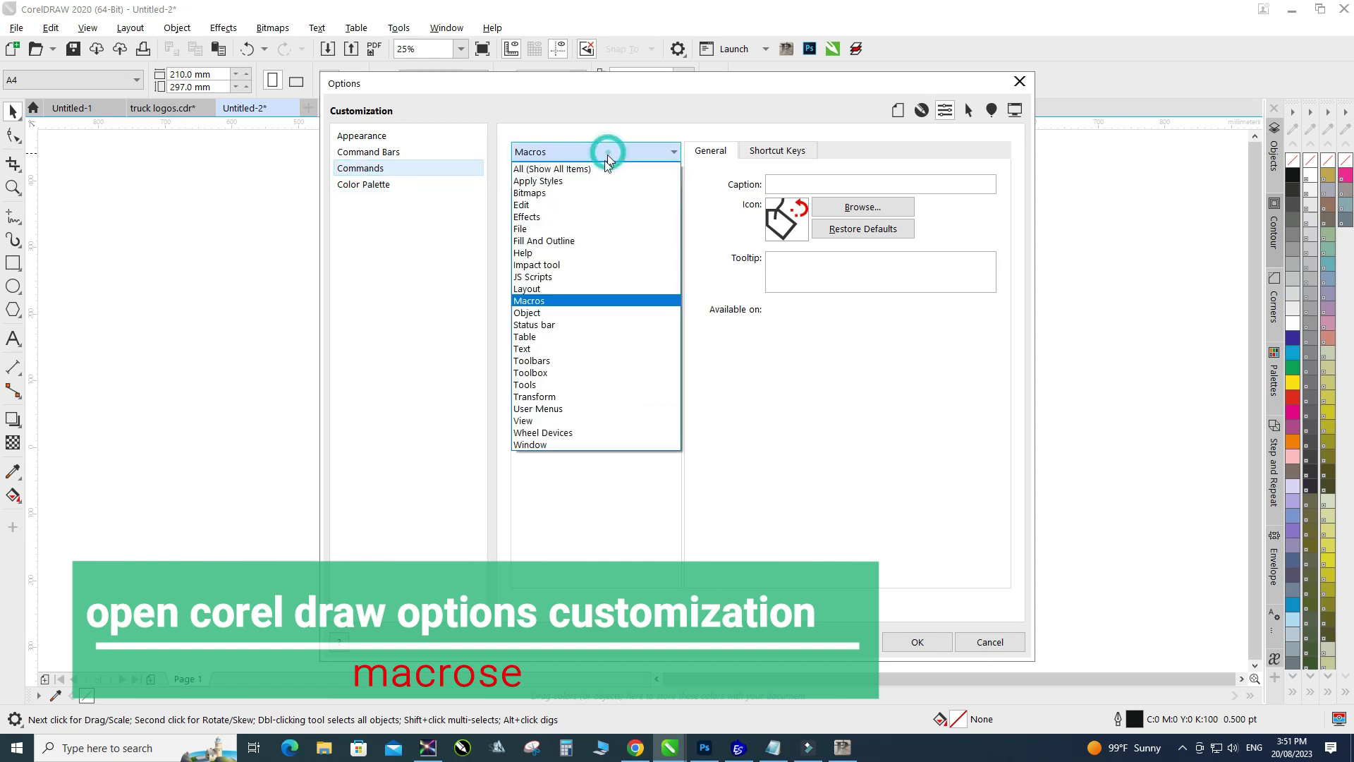
click(535, 299)
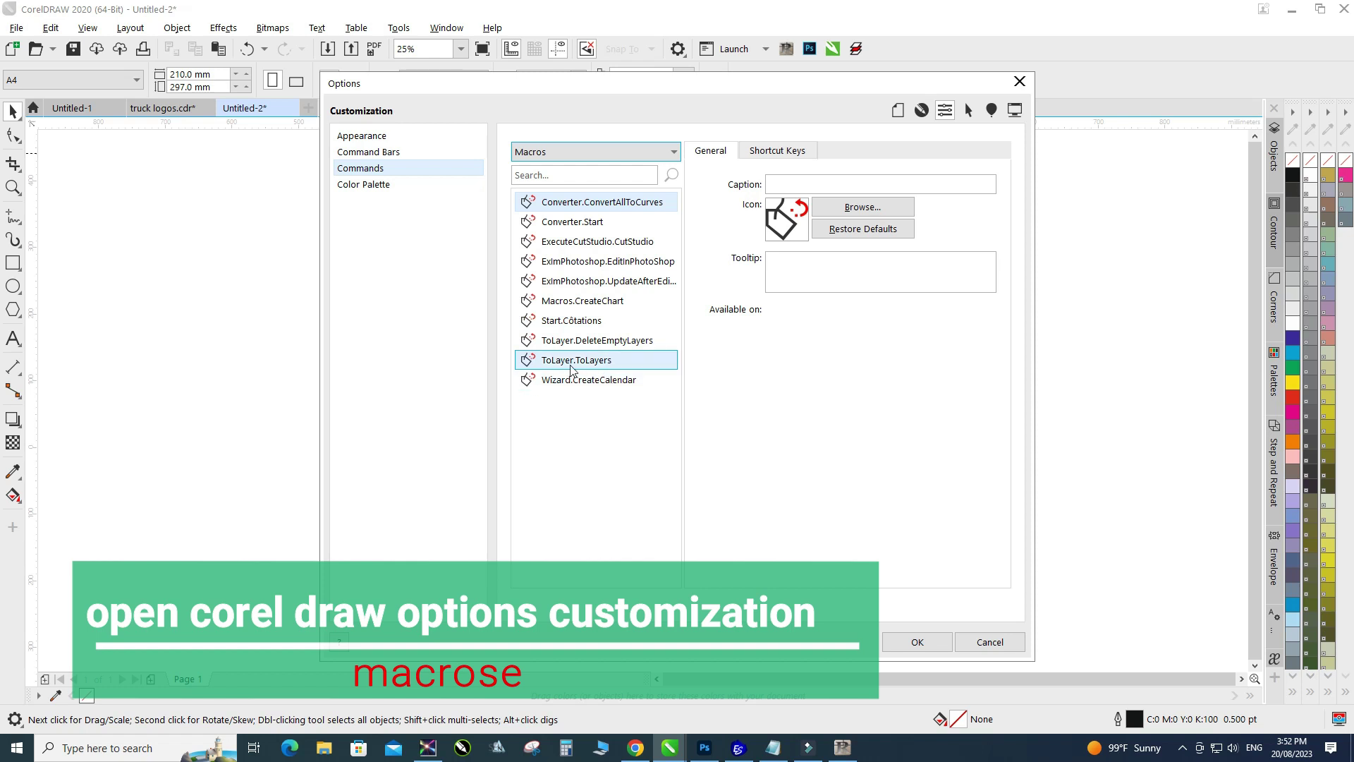
click(571, 364)
Browse for a custom macro icon, opening C:\Program Files\Corel
click(855, 206)
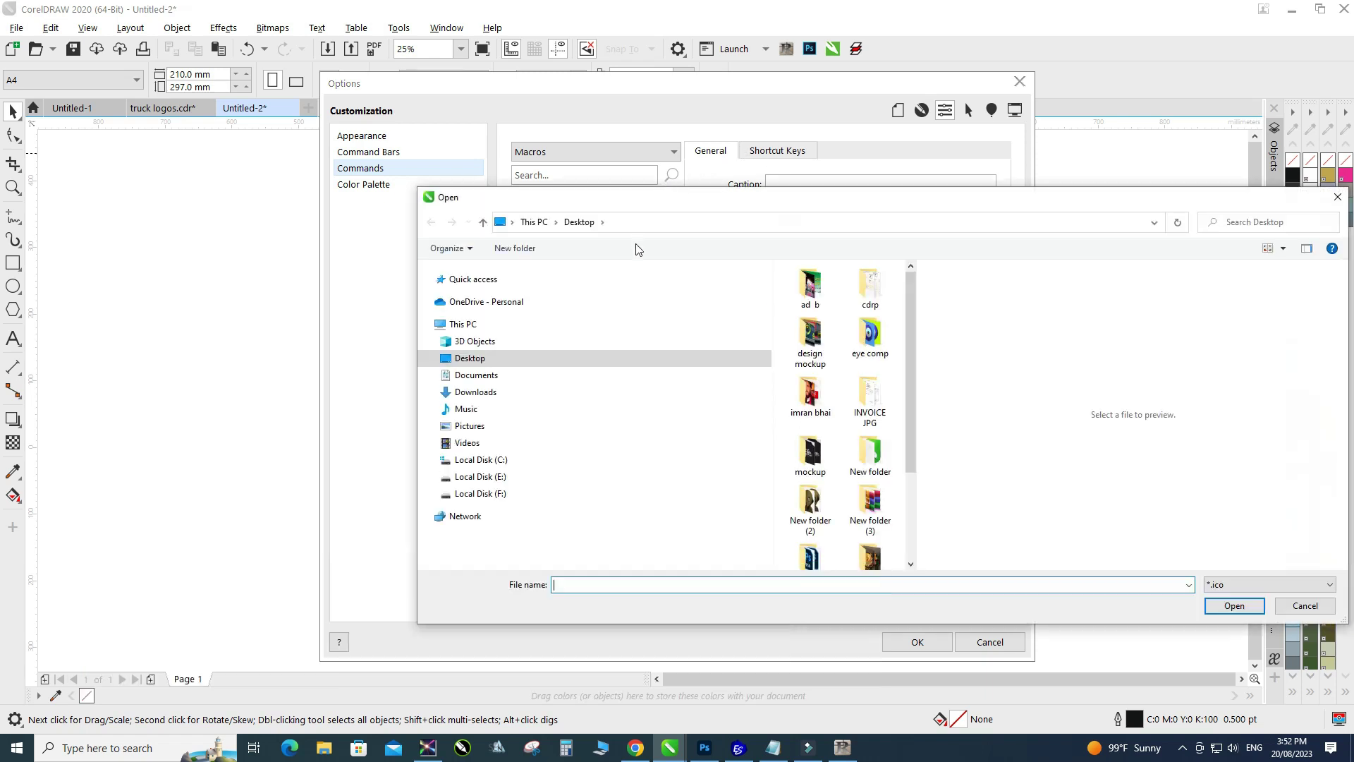
click(491, 463)
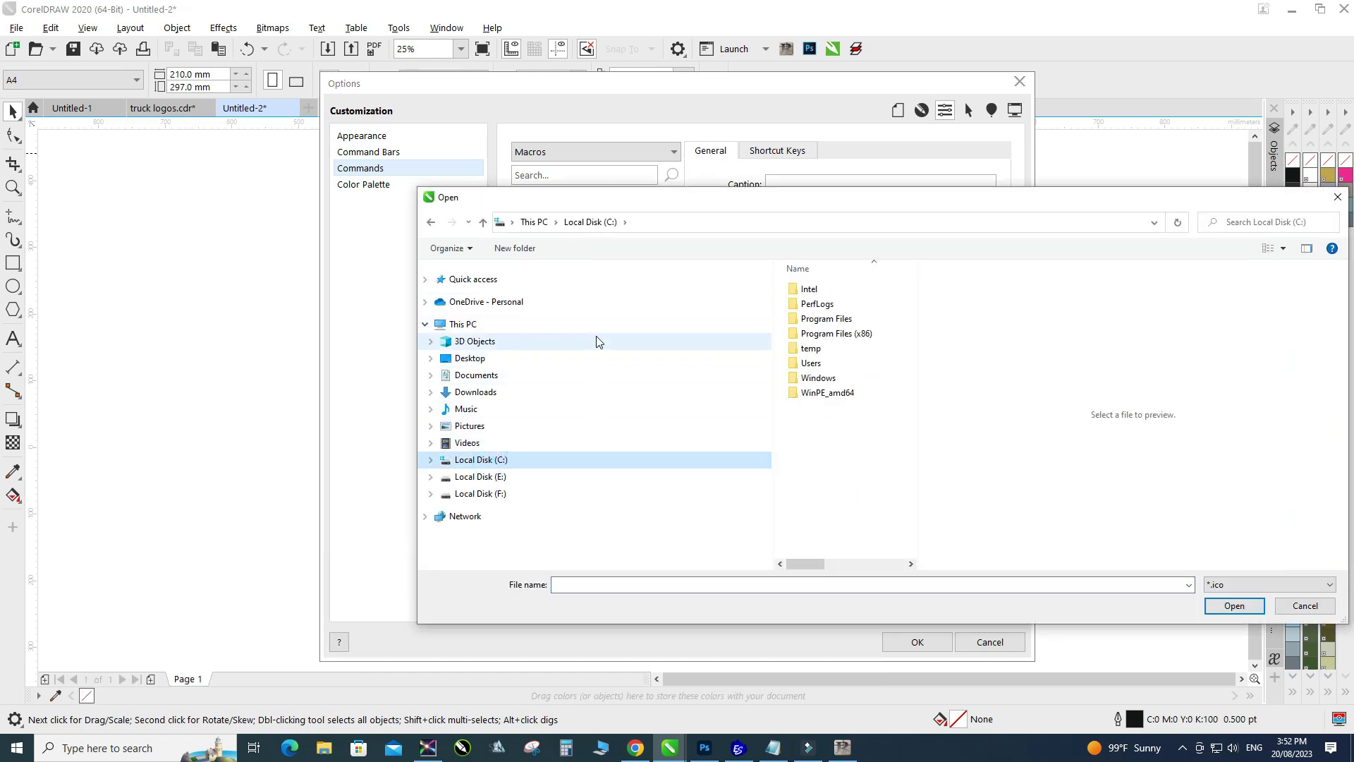
double_click(827, 319)
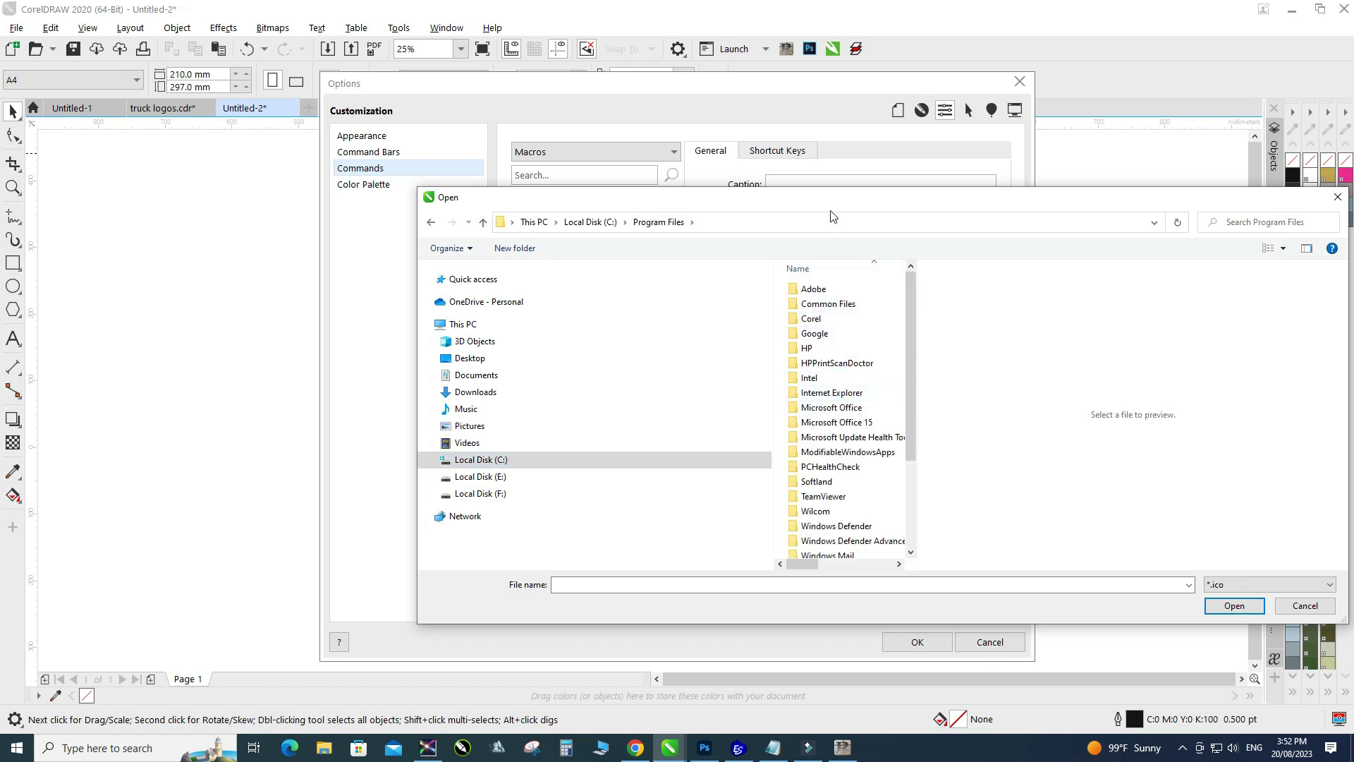
drag(831, 211, 607, 120)
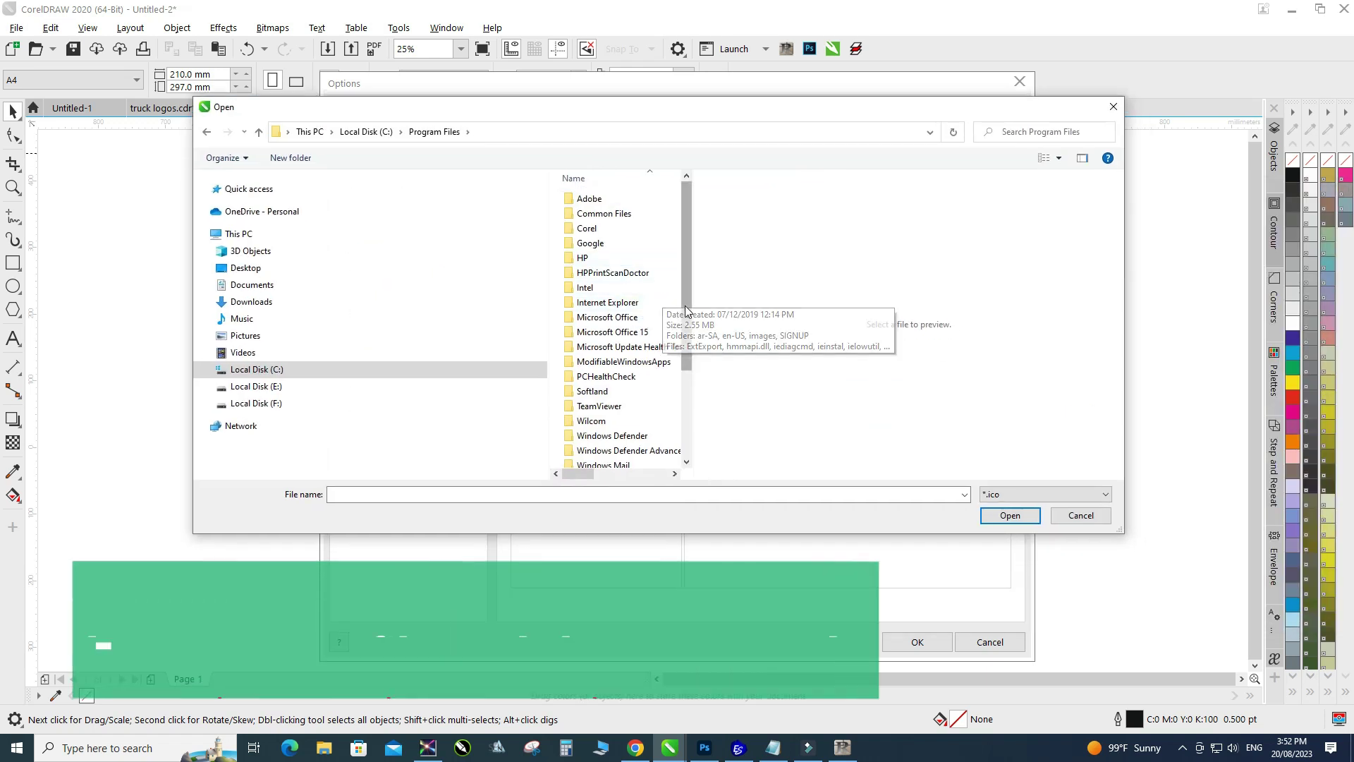
click(593, 229)
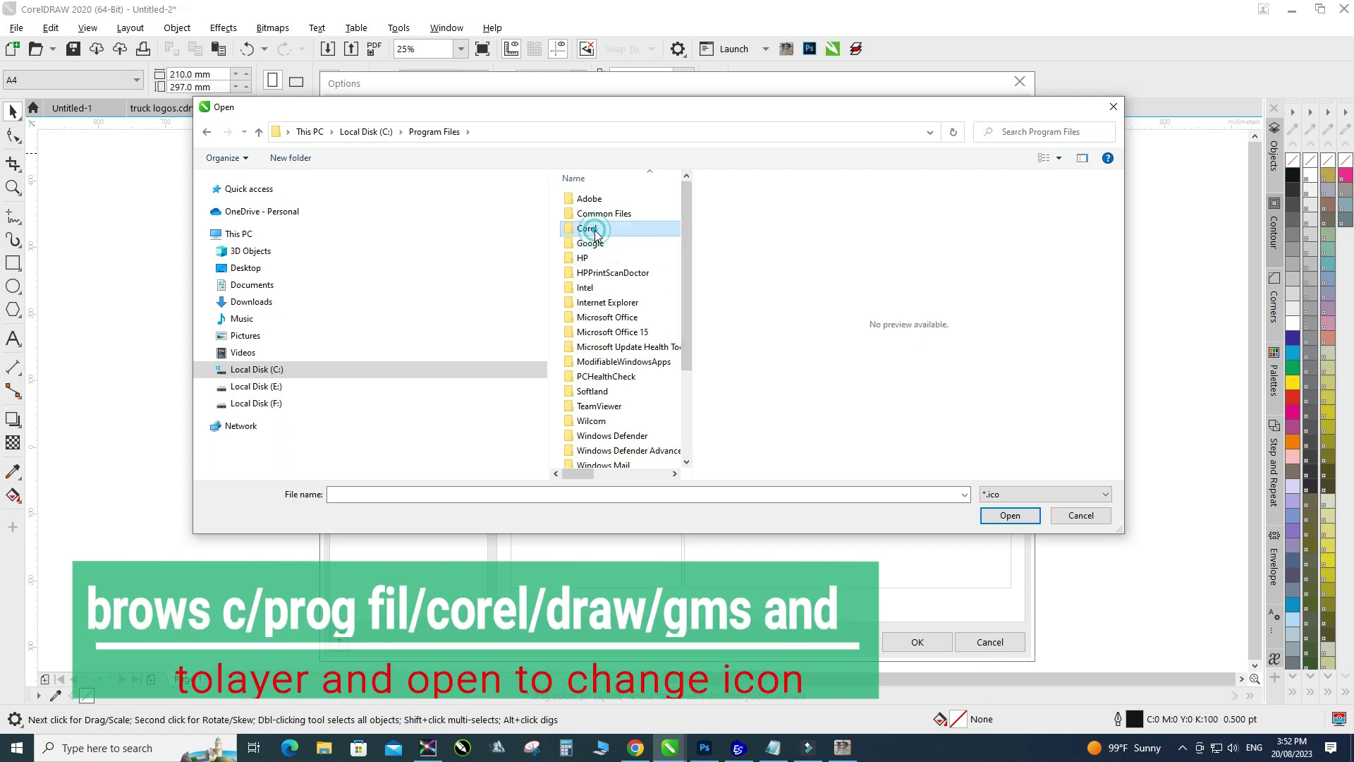
double_click(592, 229)
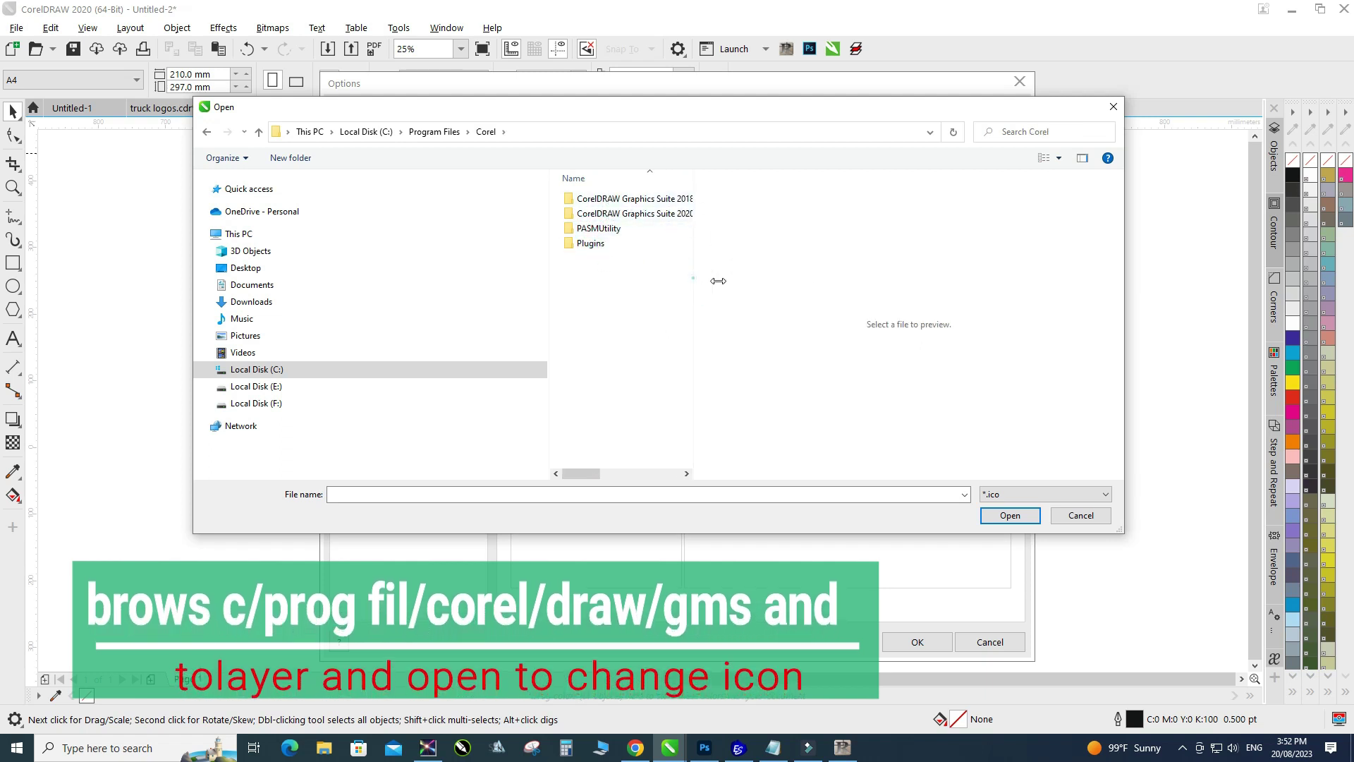
Pick the delemplayers icon from CorelDRAW Graphics Suite 2020\Draw\GMS
drag(718, 281, 747, 280)
double_click(670, 213)
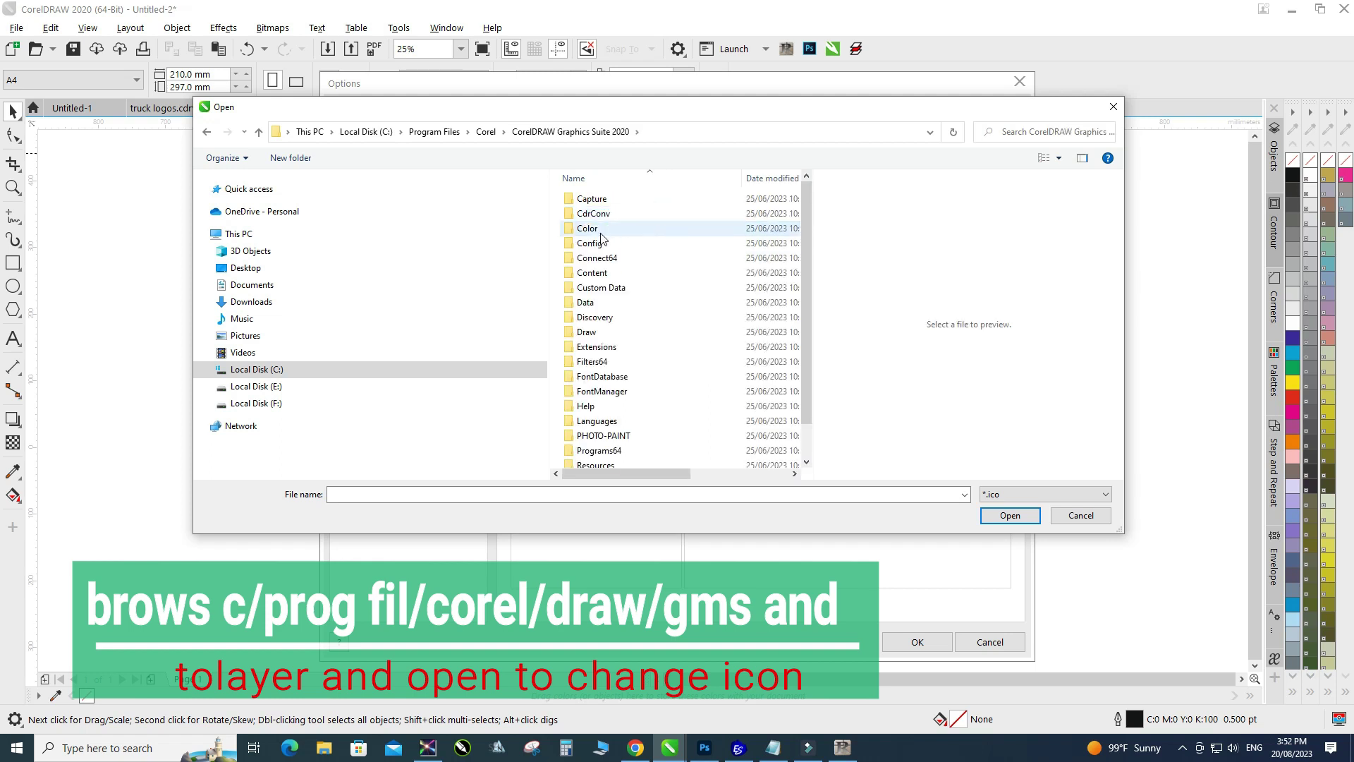
click(599, 334)
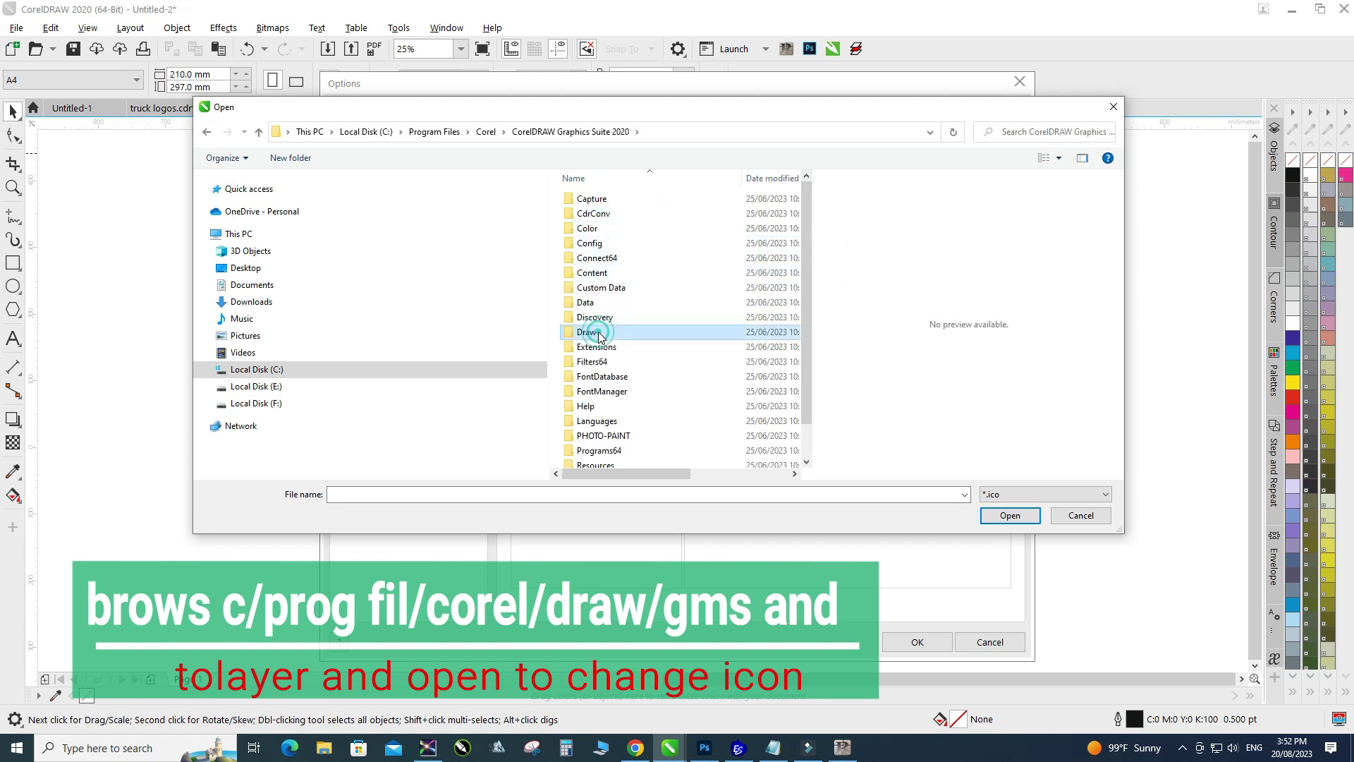
double_click(598, 335)
double_click(597, 215)
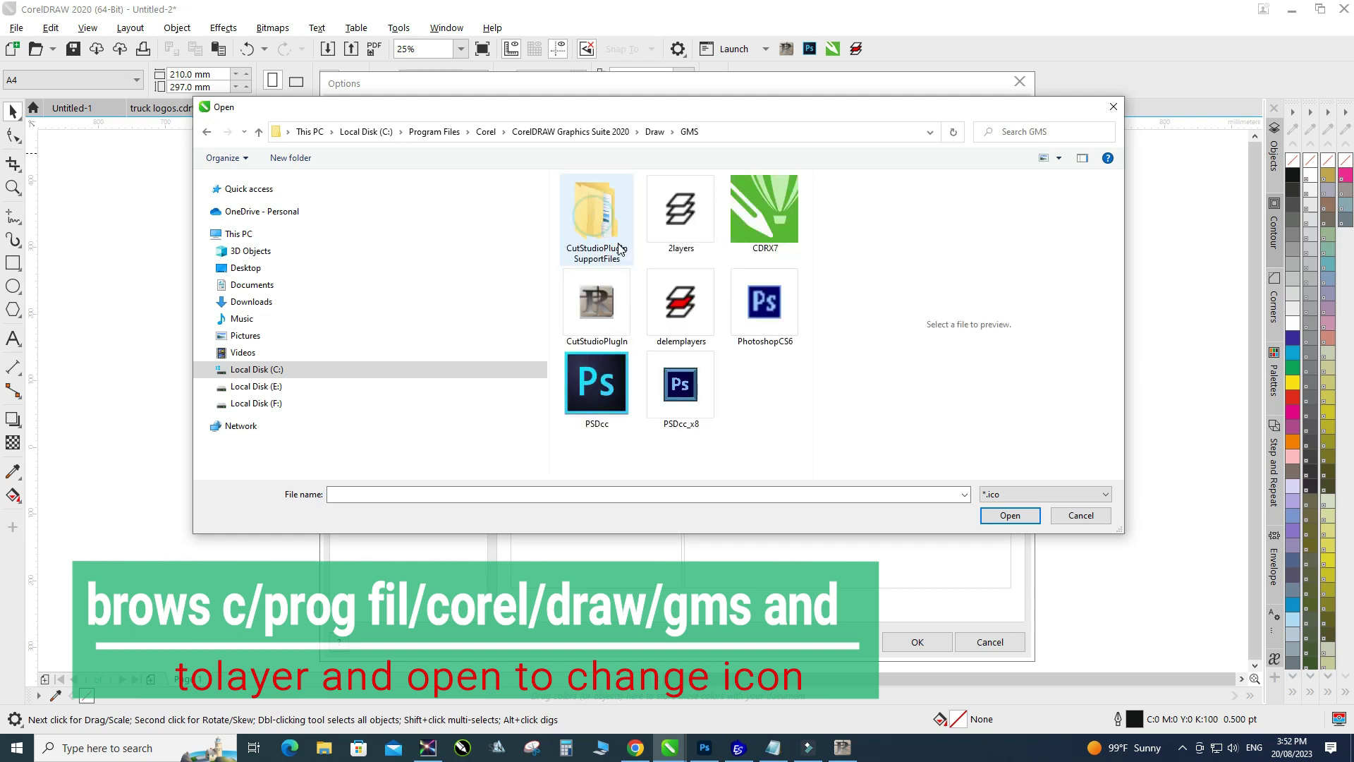
click(677, 320)
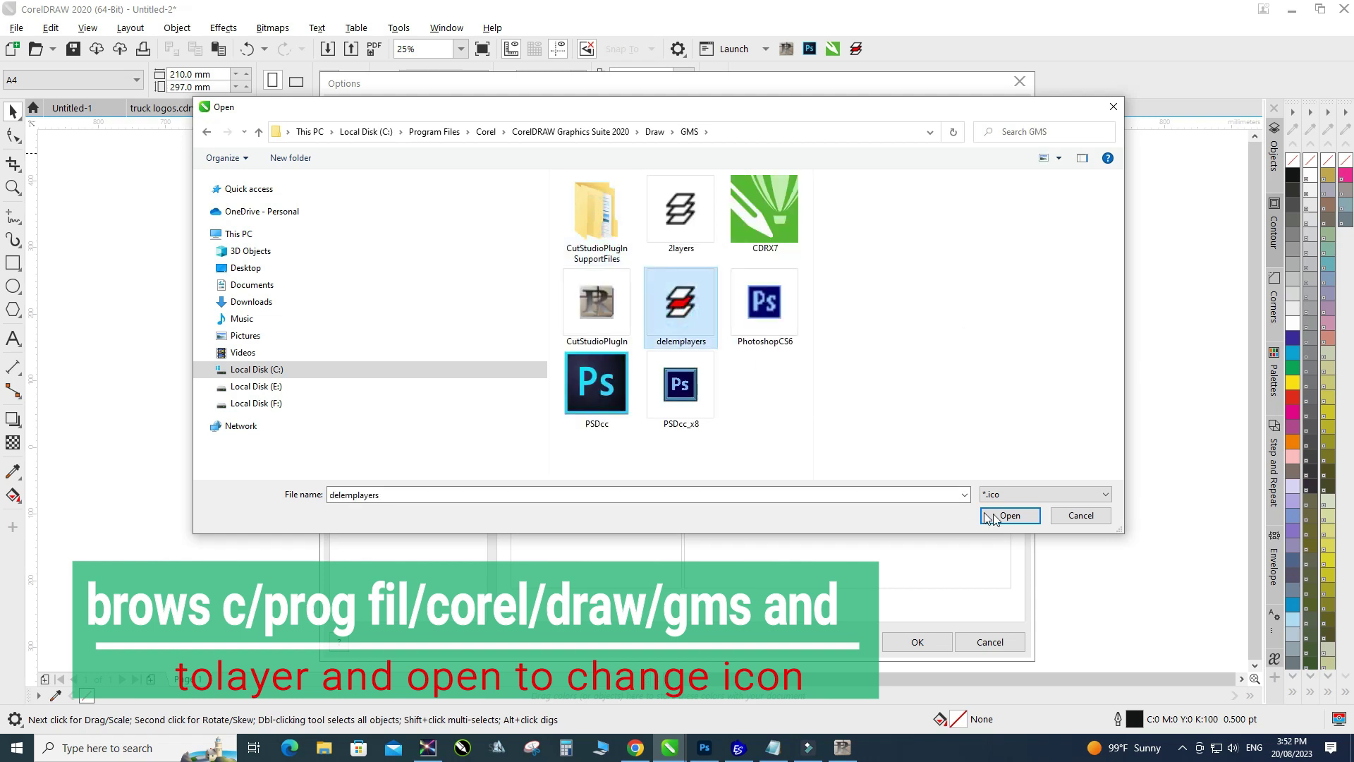
Give ToLayer.ToLayers the delemplayers icon and place it on its own floating toolbar
key(Return)
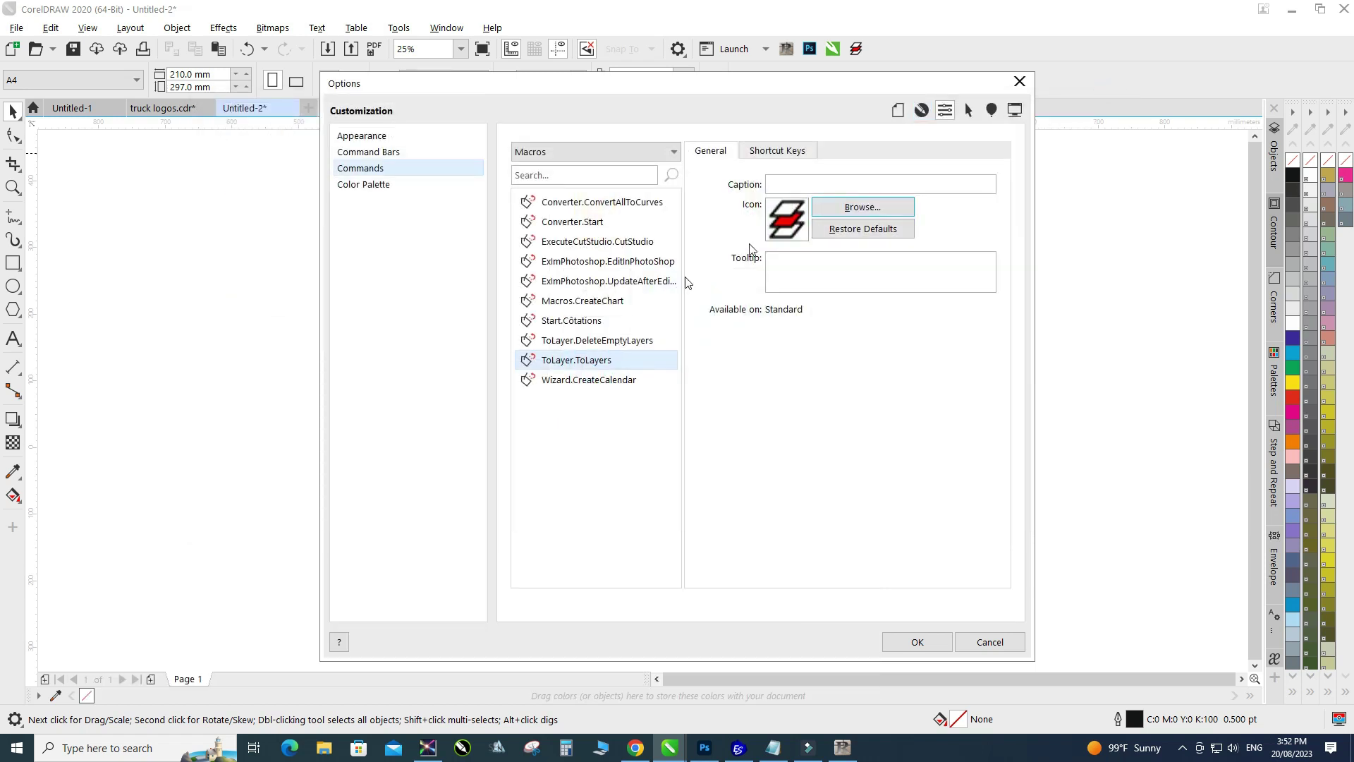
click(596, 341)
click(586, 381)
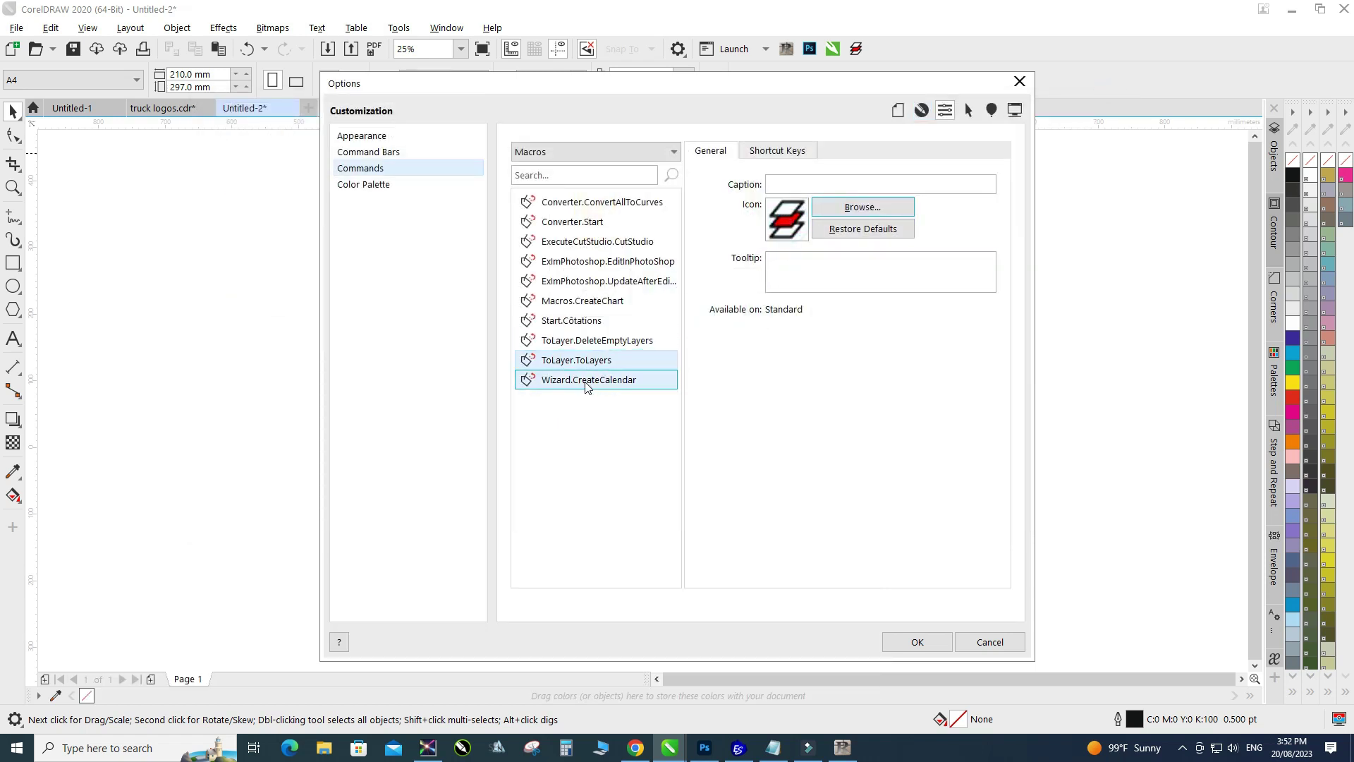
key(Up)
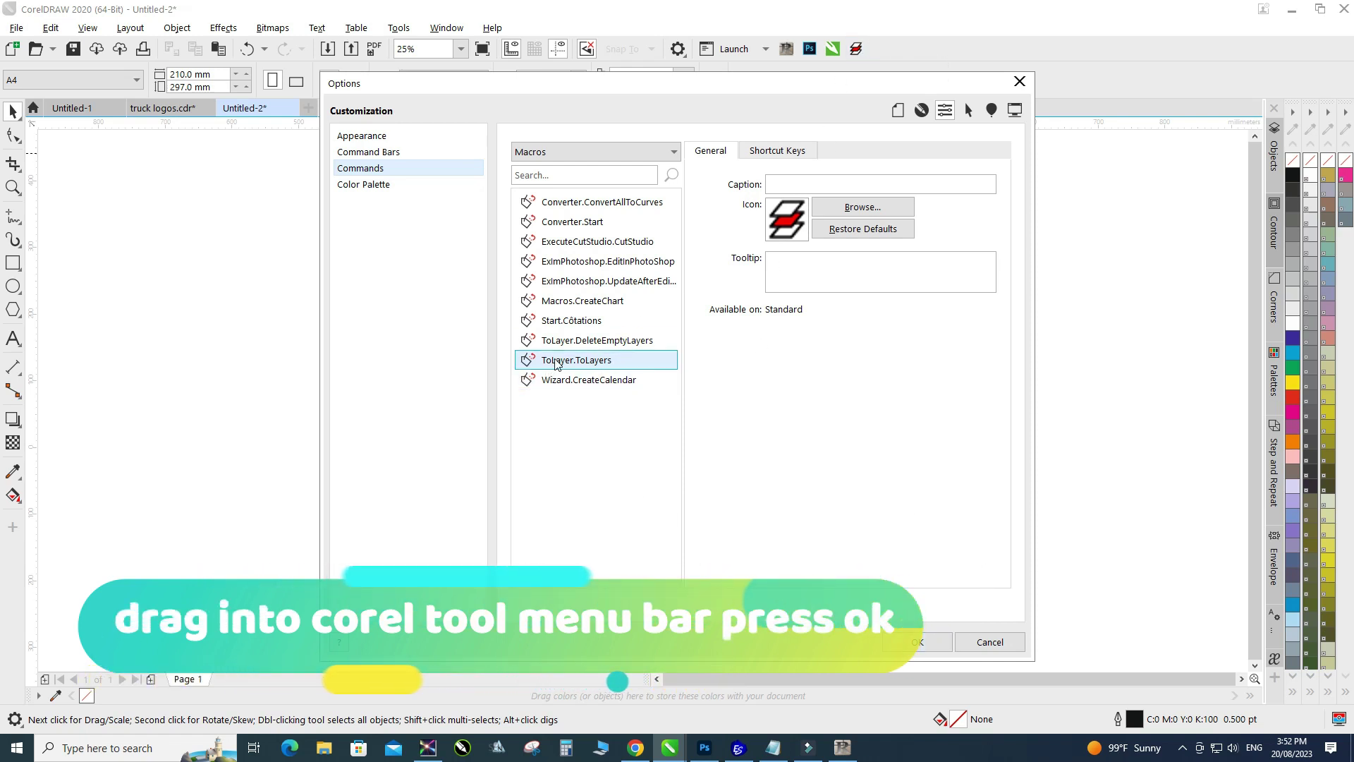
drag(557, 363, 866, 53)
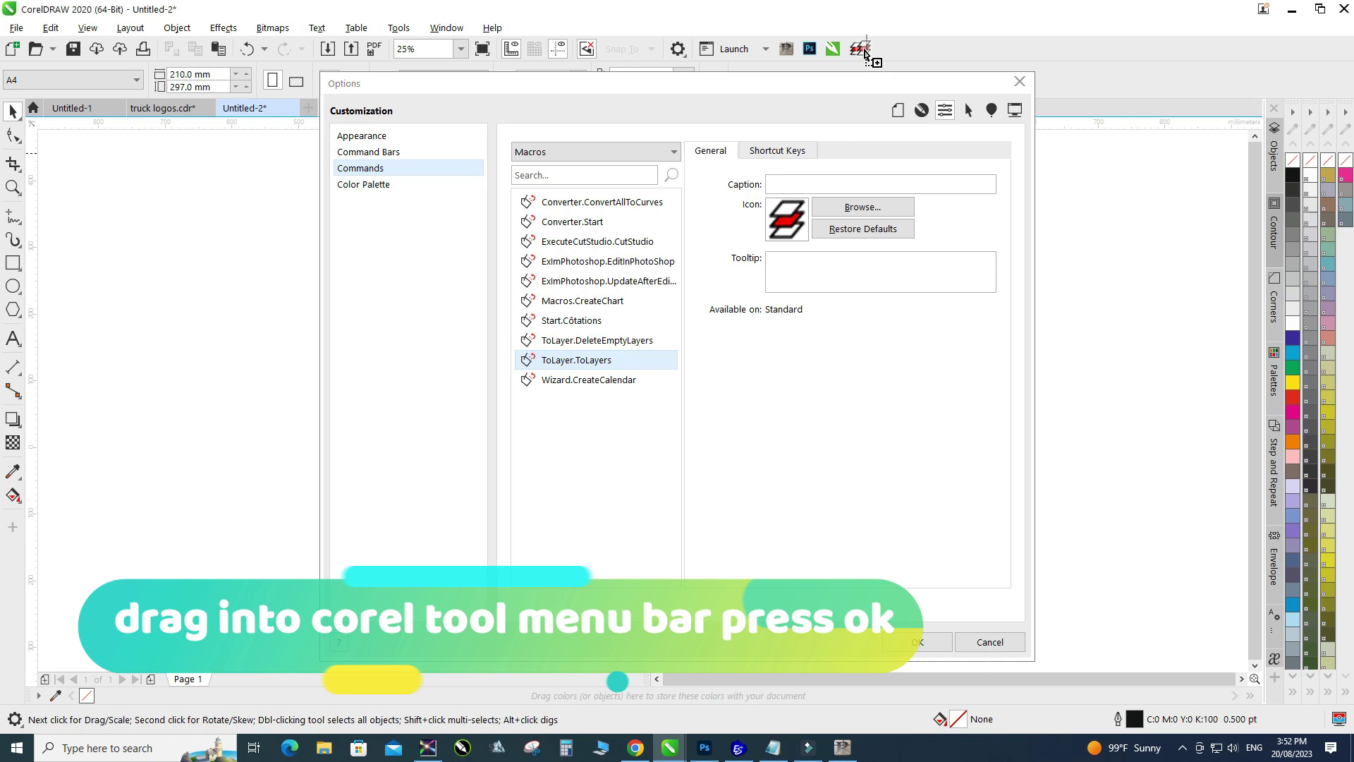
drag(553, 360, 861, 58)
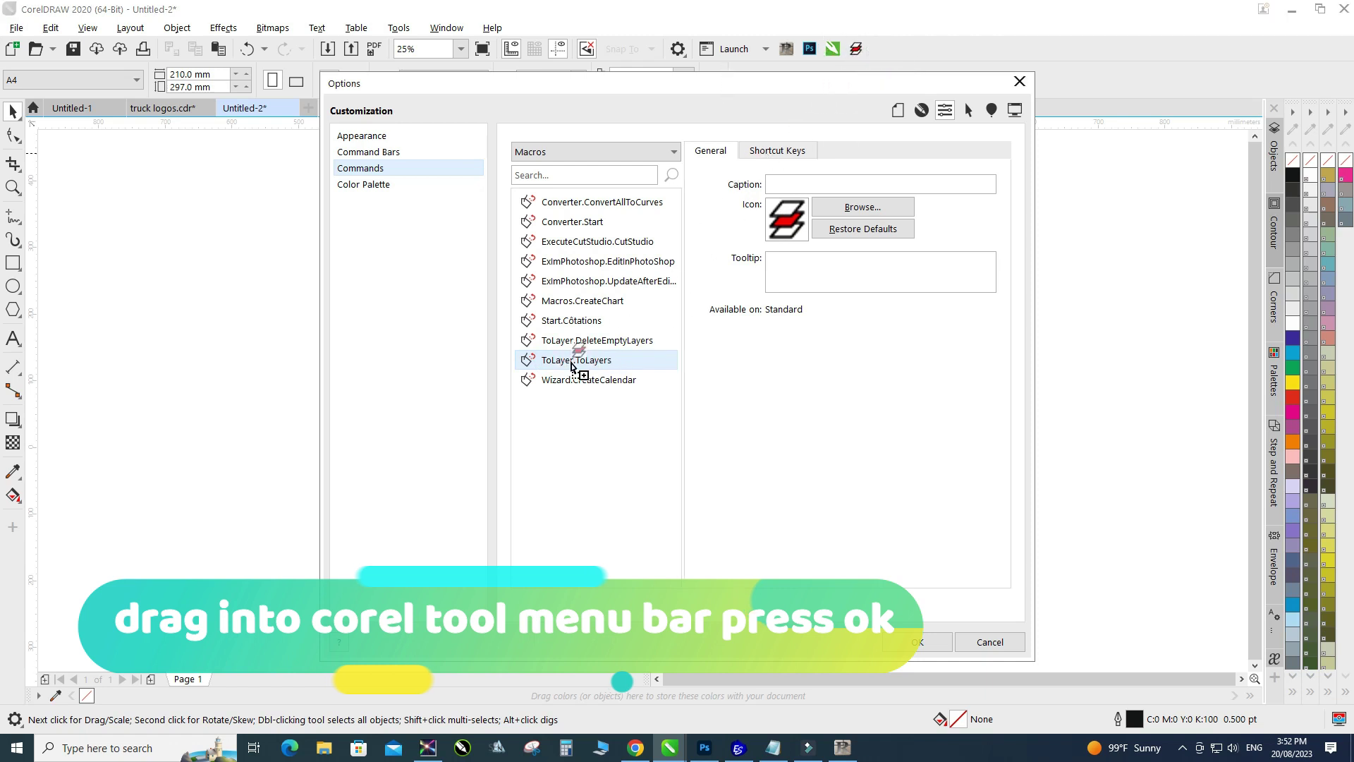
drag(892, 55, 574, 362)
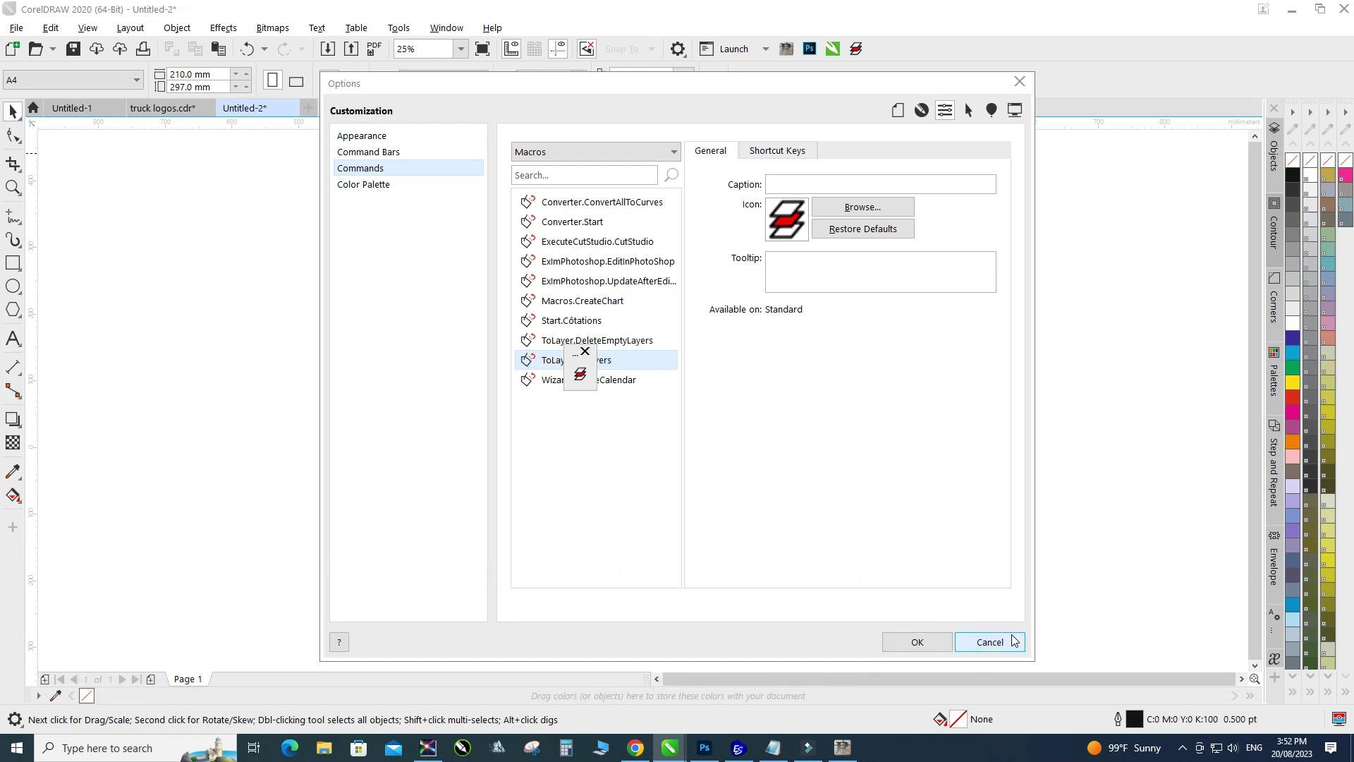
Close Options with OK, then select and deselect the logo's objects
click(1020, 83)
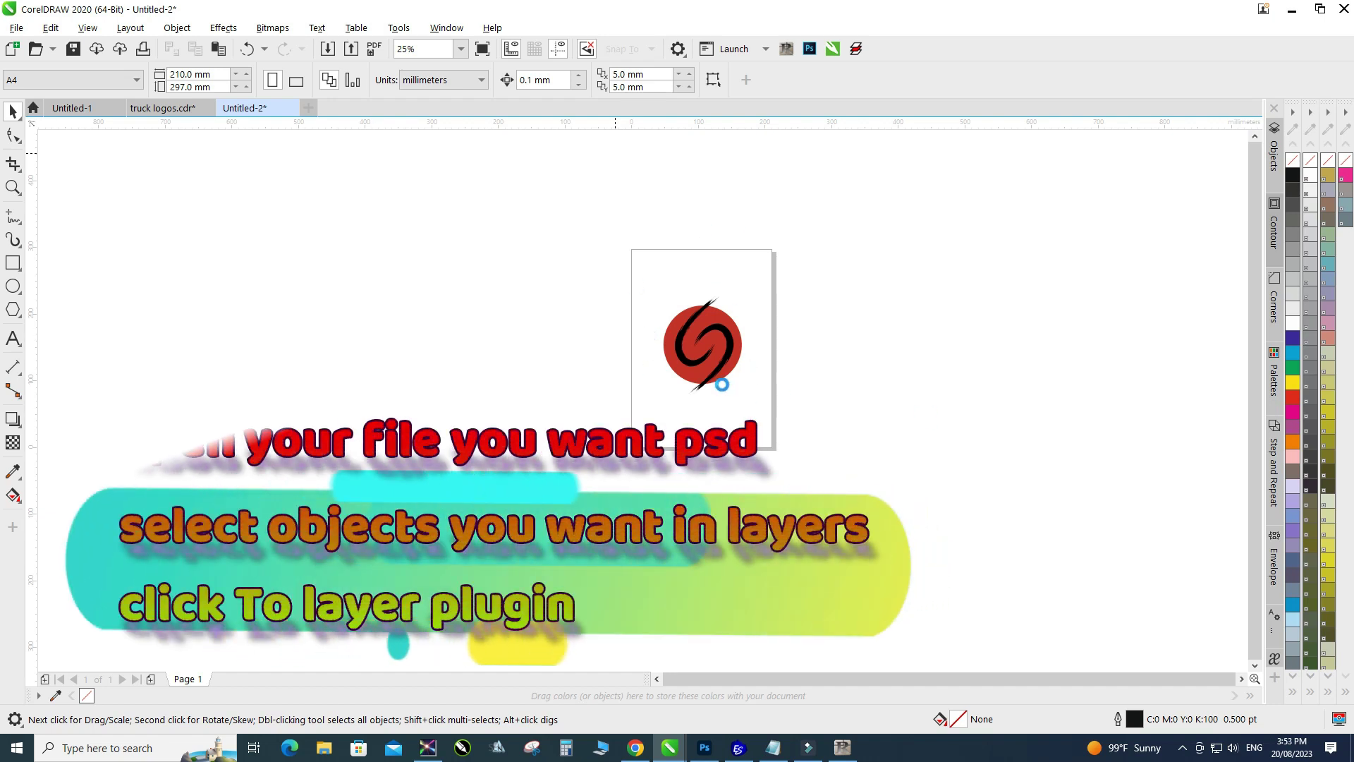
drag(899, 453, 626, 254)
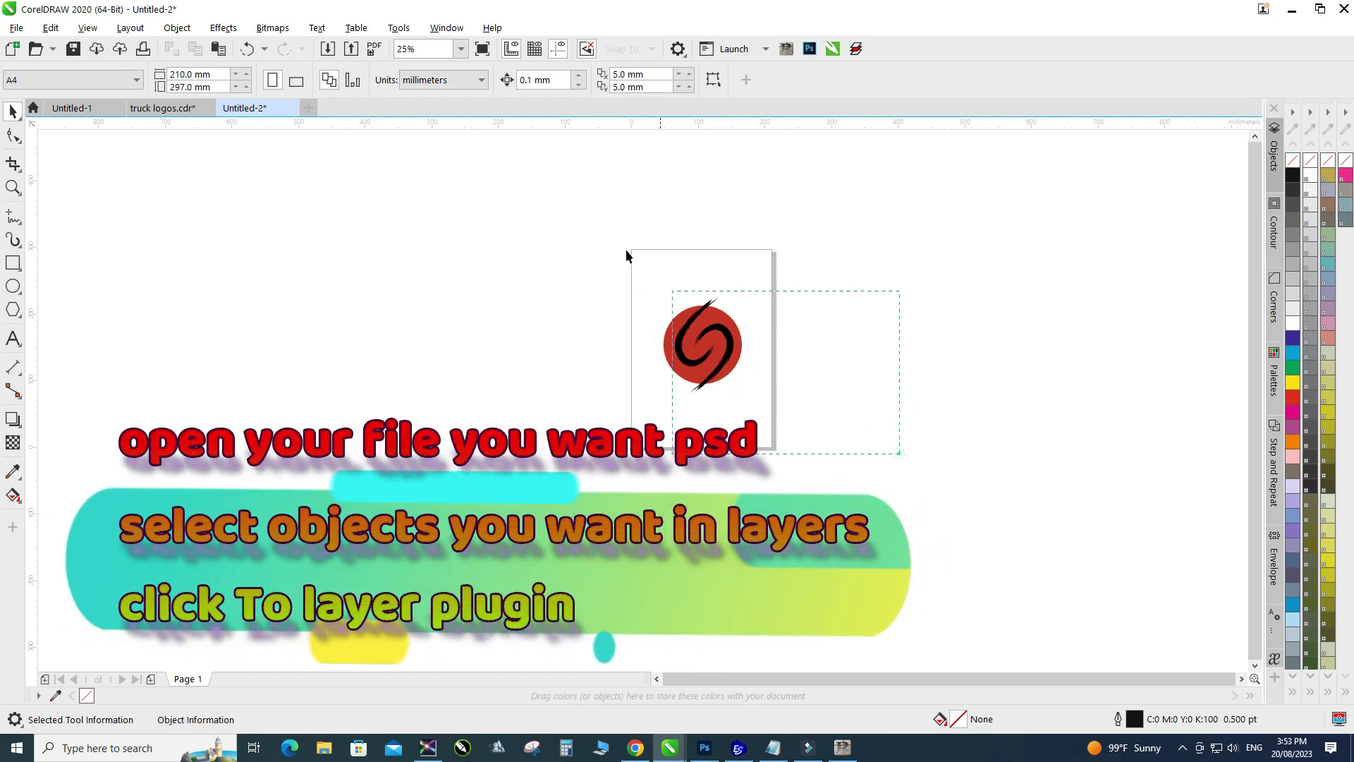
scroll(694, 327, up, 1)
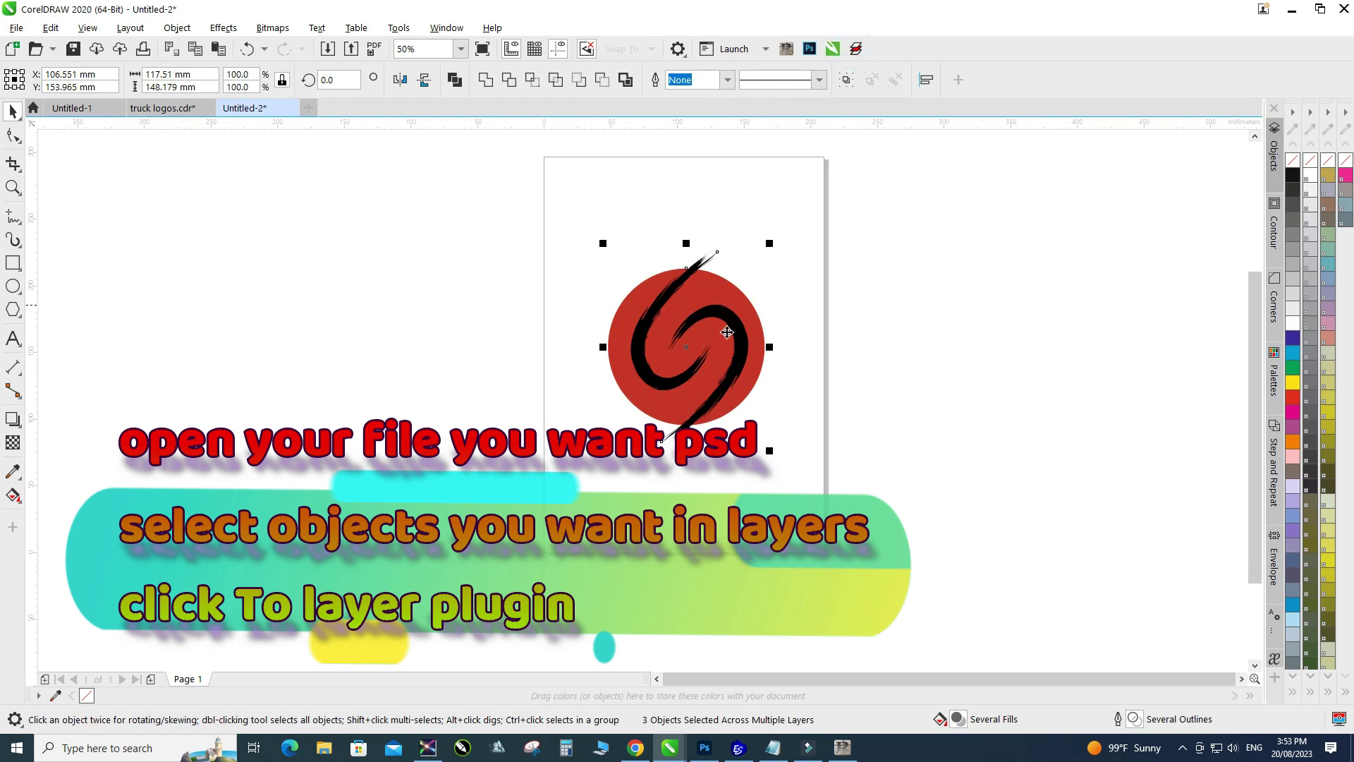
click(855, 387)
click(16, 28)
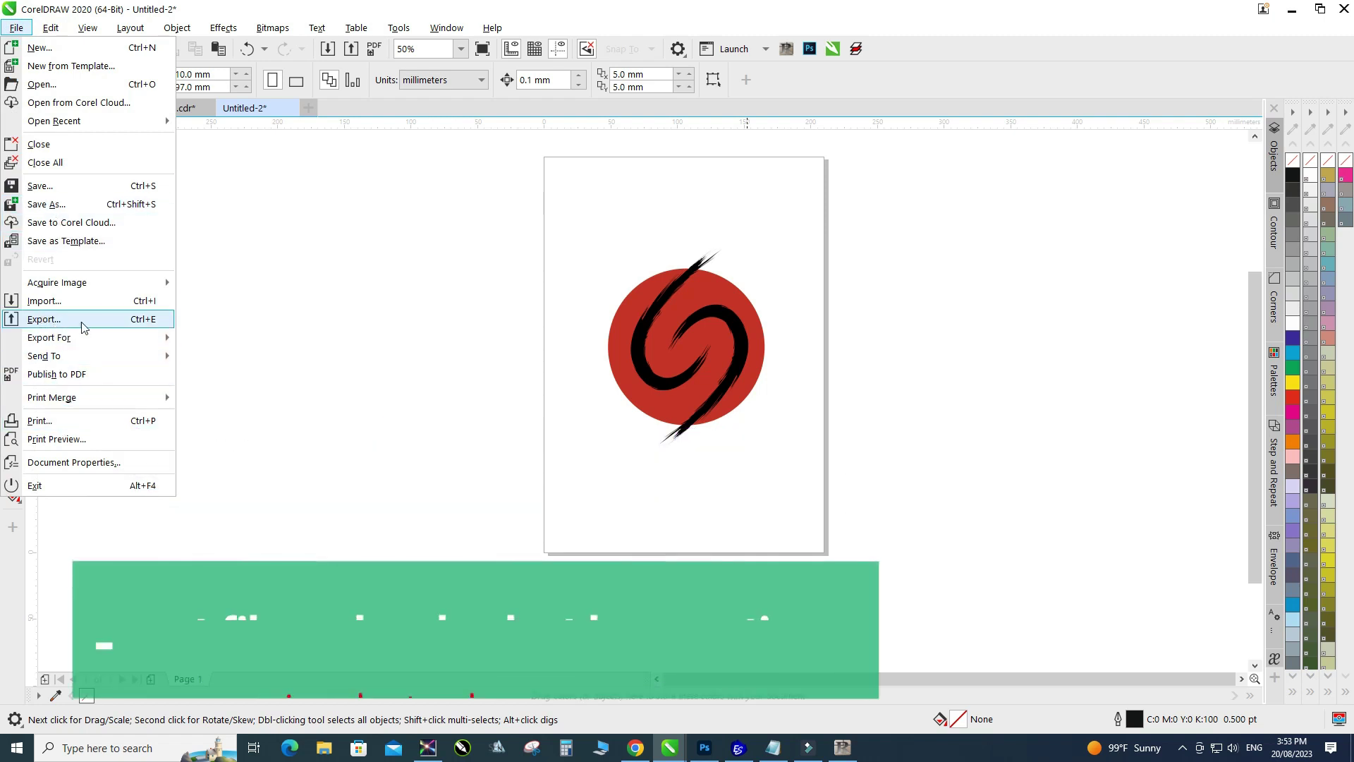
Export the logo as PSD over Desktop logo.psd, maintaining layers
click(115, 323)
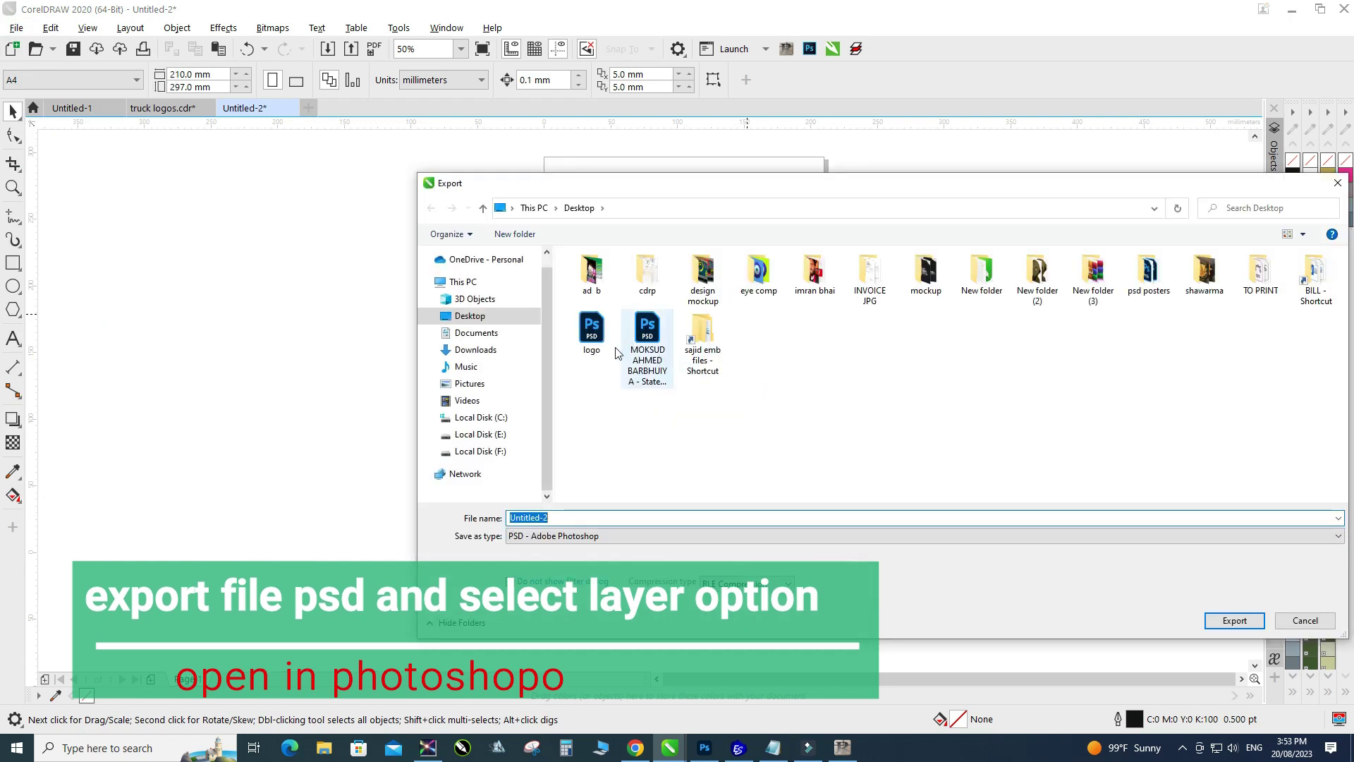
click(589, 335)
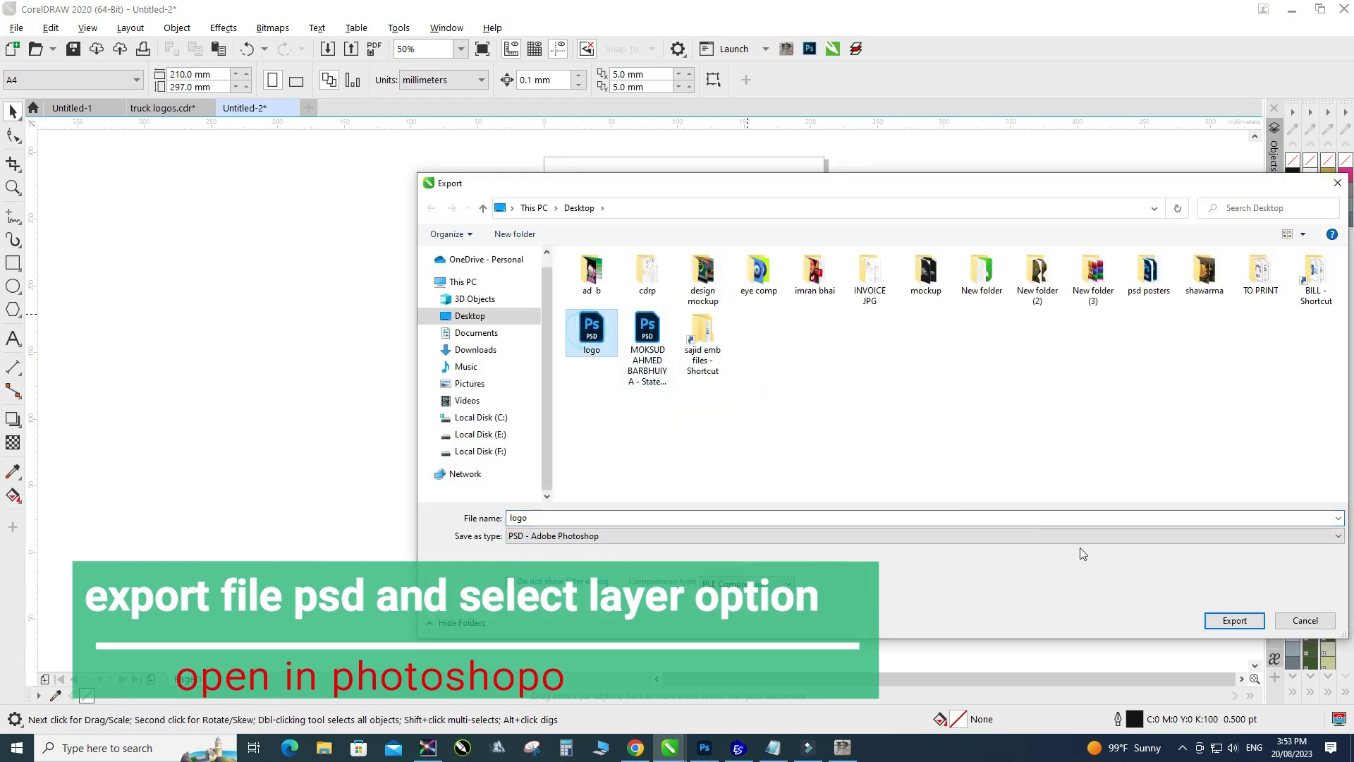
click(1234, 621)
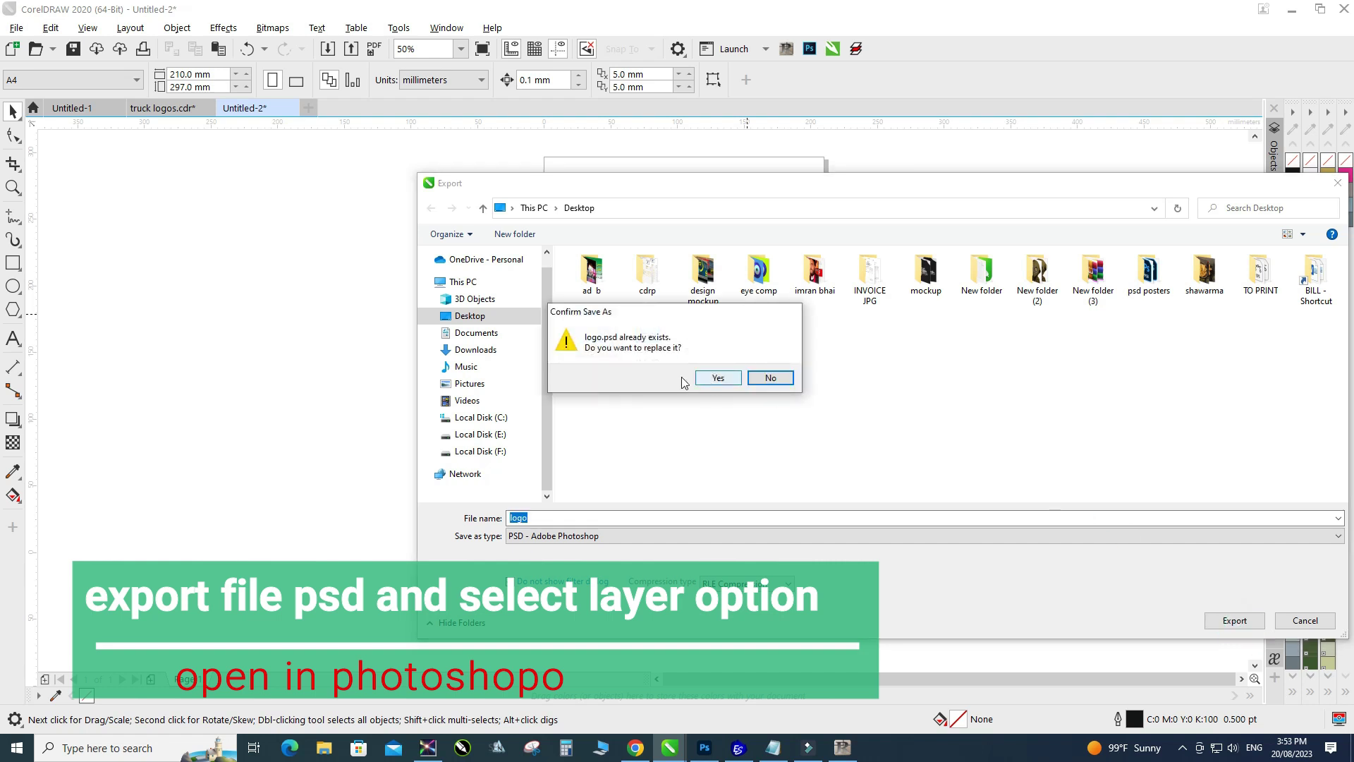
click(725, 377)
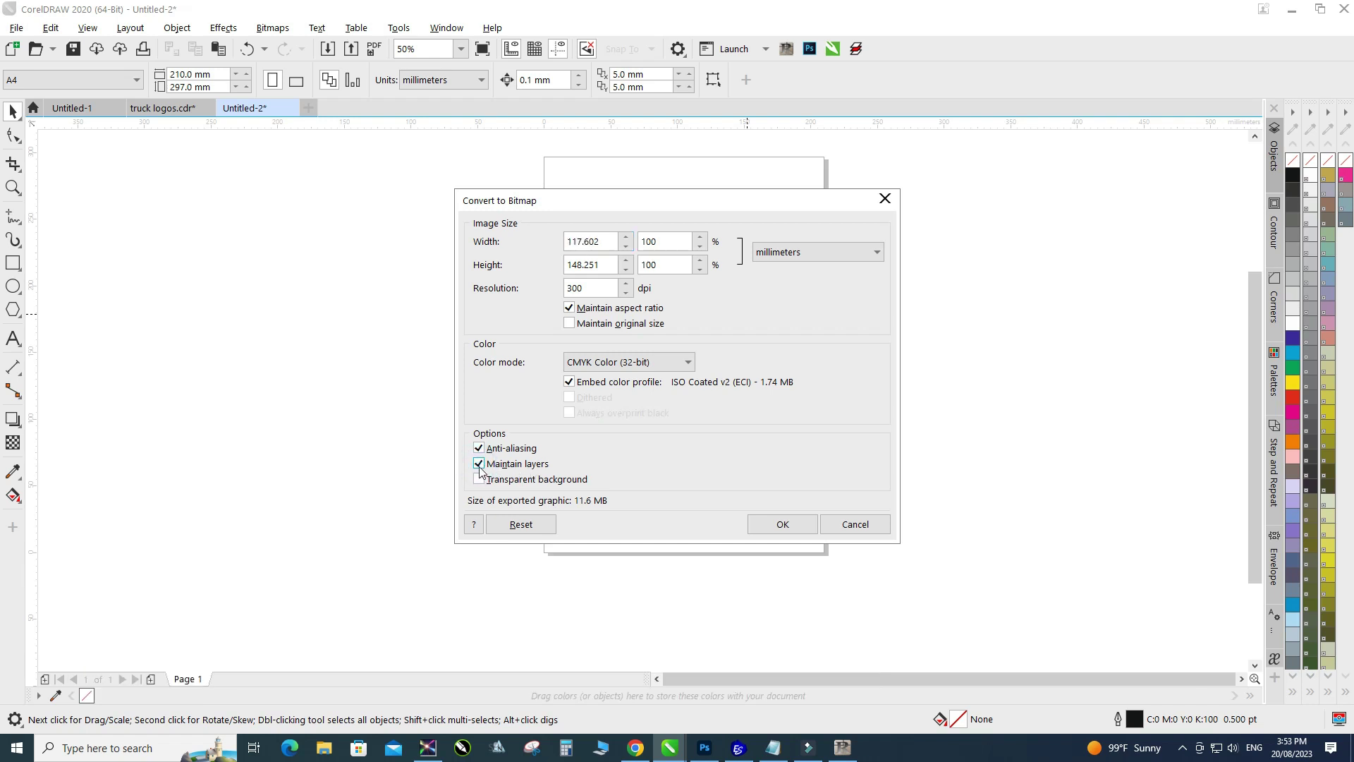
click(781, 526)
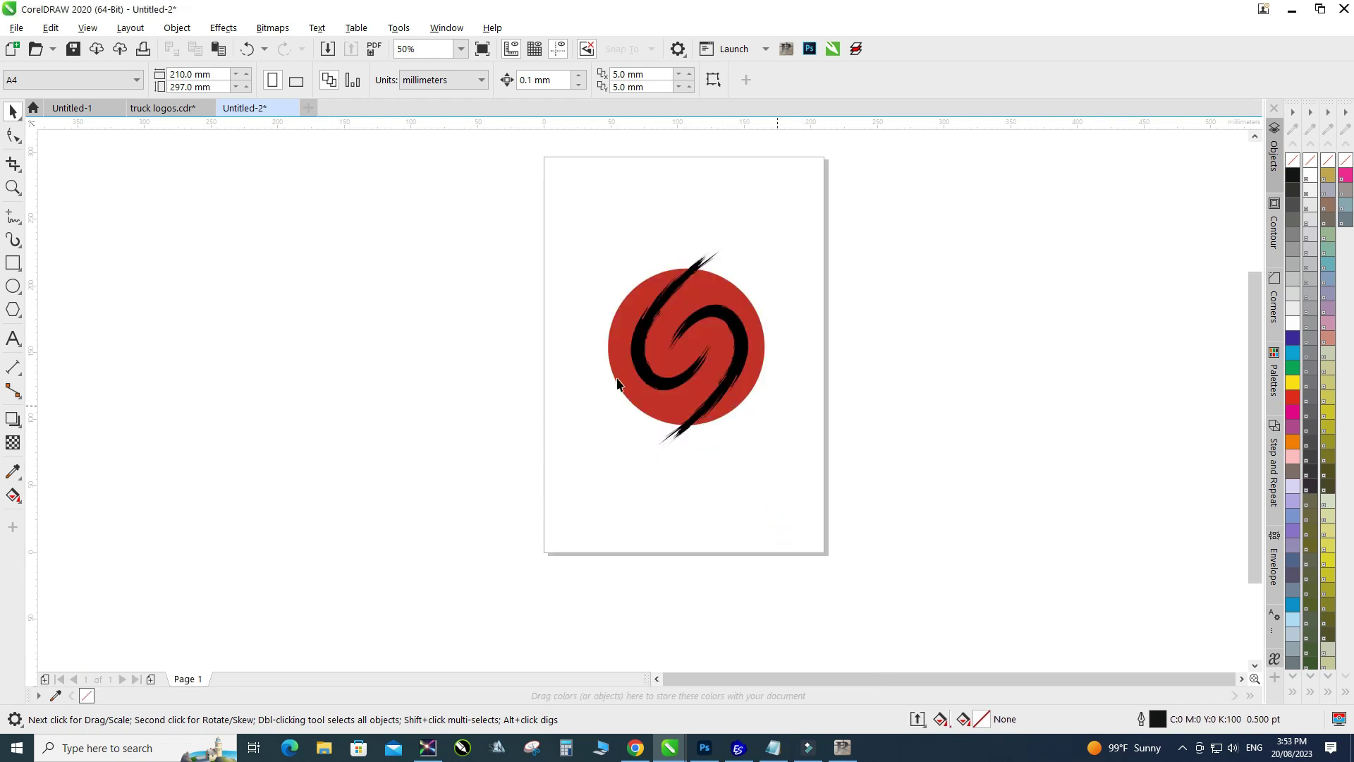
Minimize CorelDRAW and the browser, then select logo.psd on the desktop
click(1293, 9)
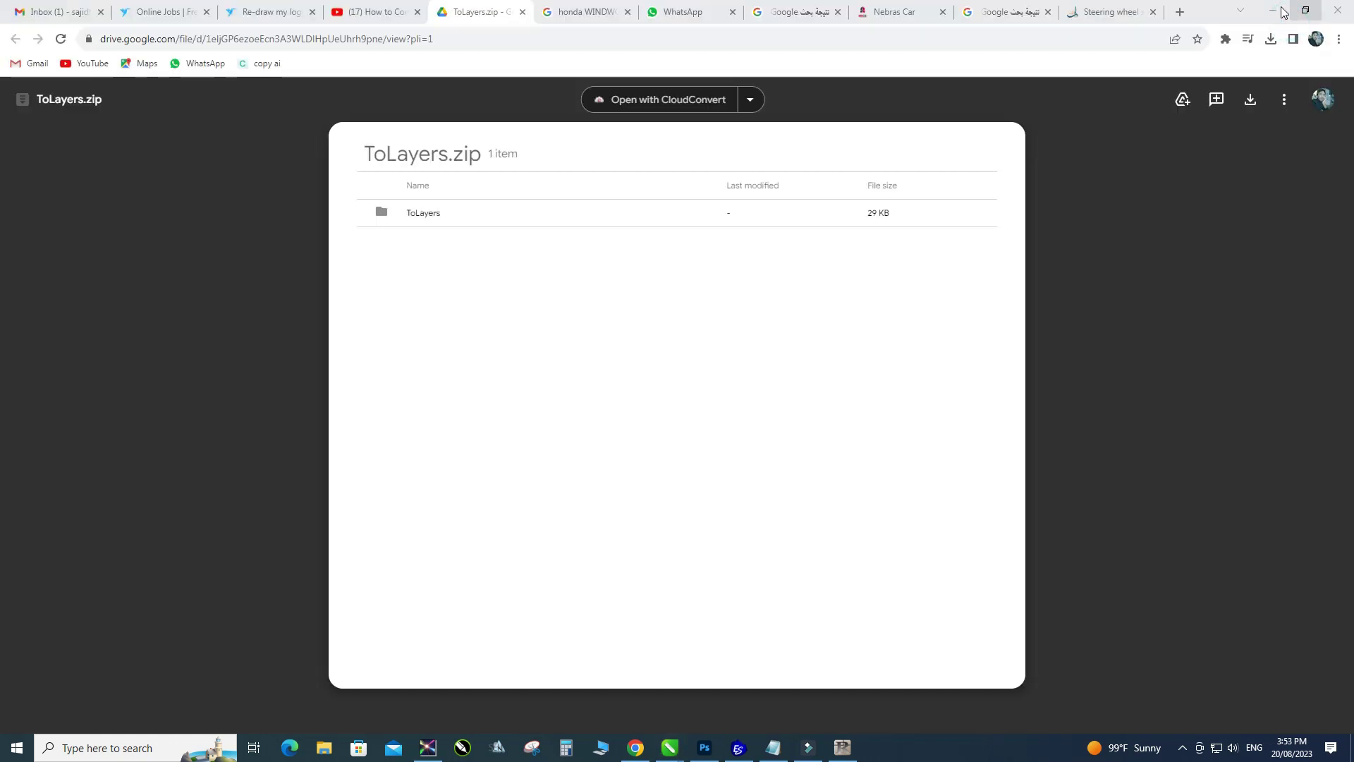
click(1275, 10)
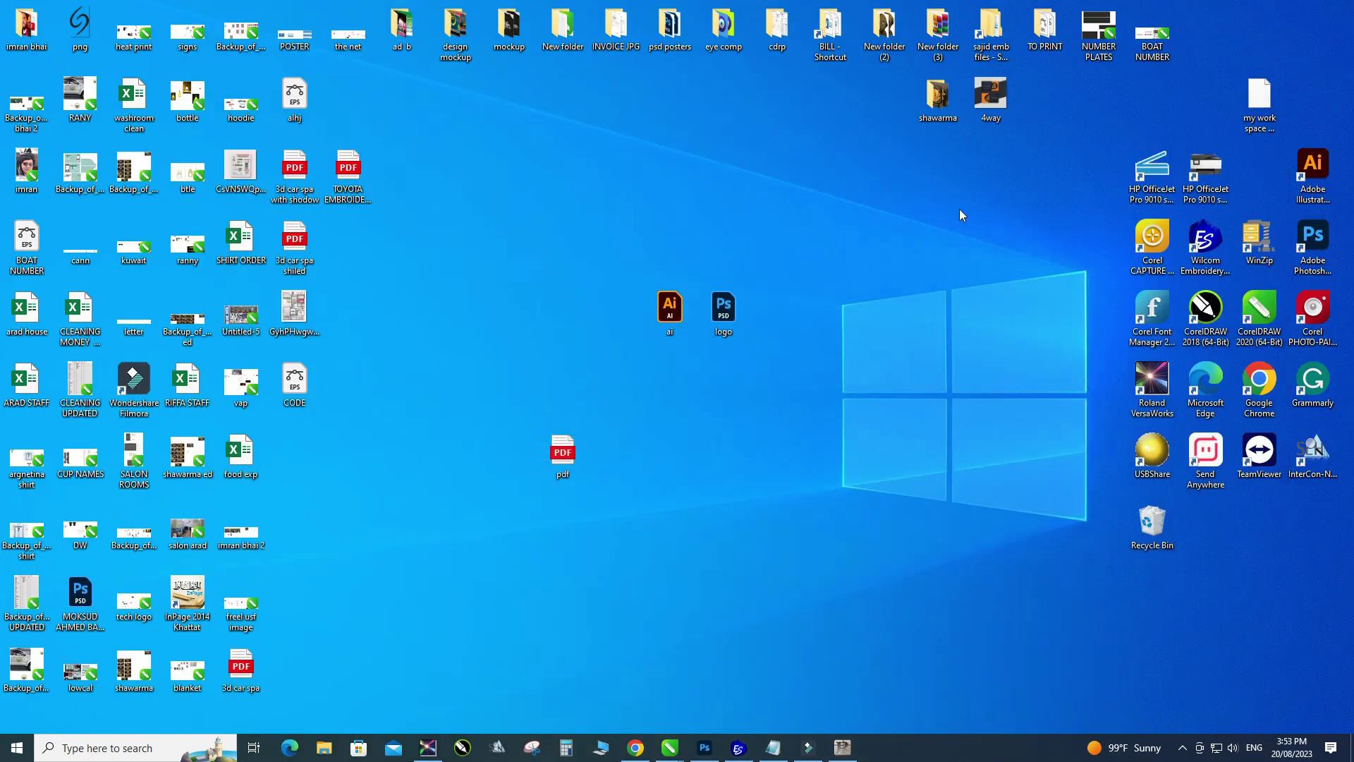
right_click(738, 401)
click(723, 319)
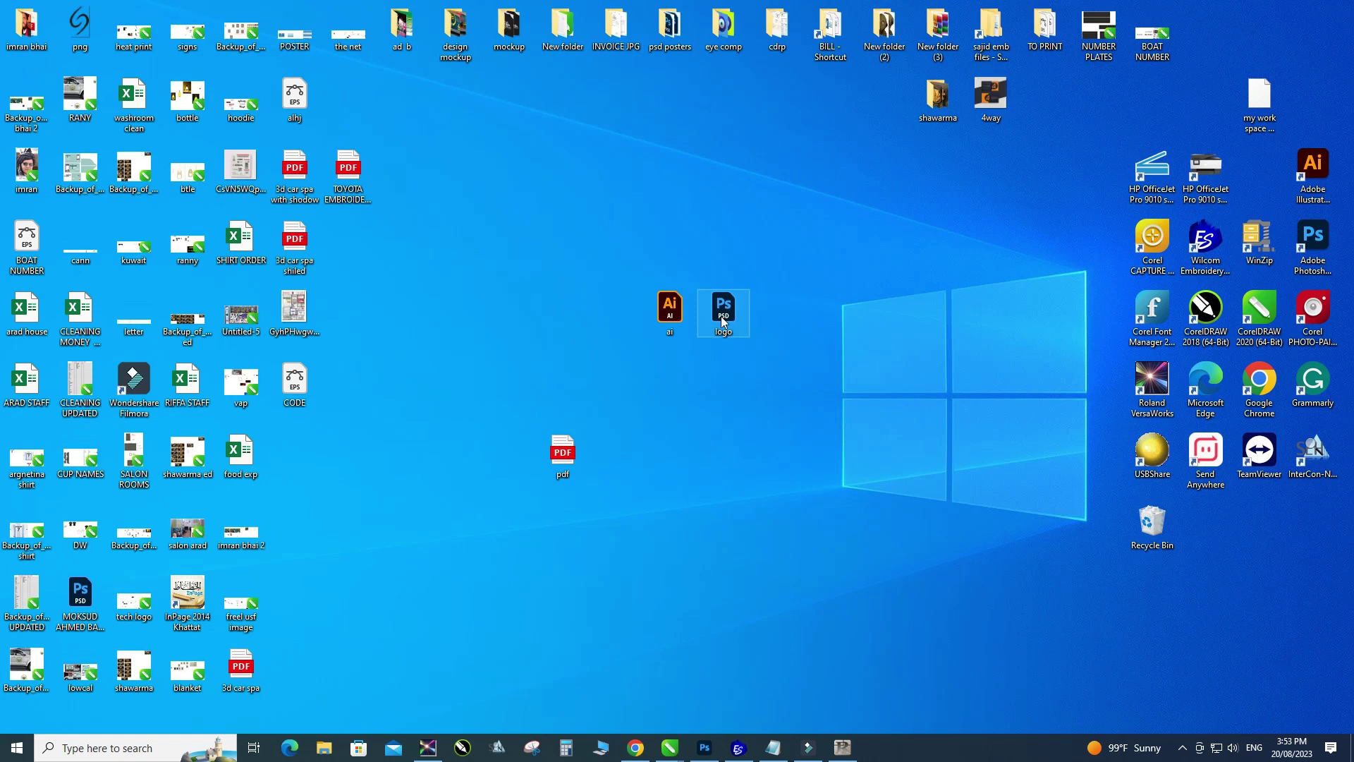
Open logo.psd in Photoshop and toggle Layer-1, Layer-2 and Layer-3 visibility to check them
double_click(721, 319)
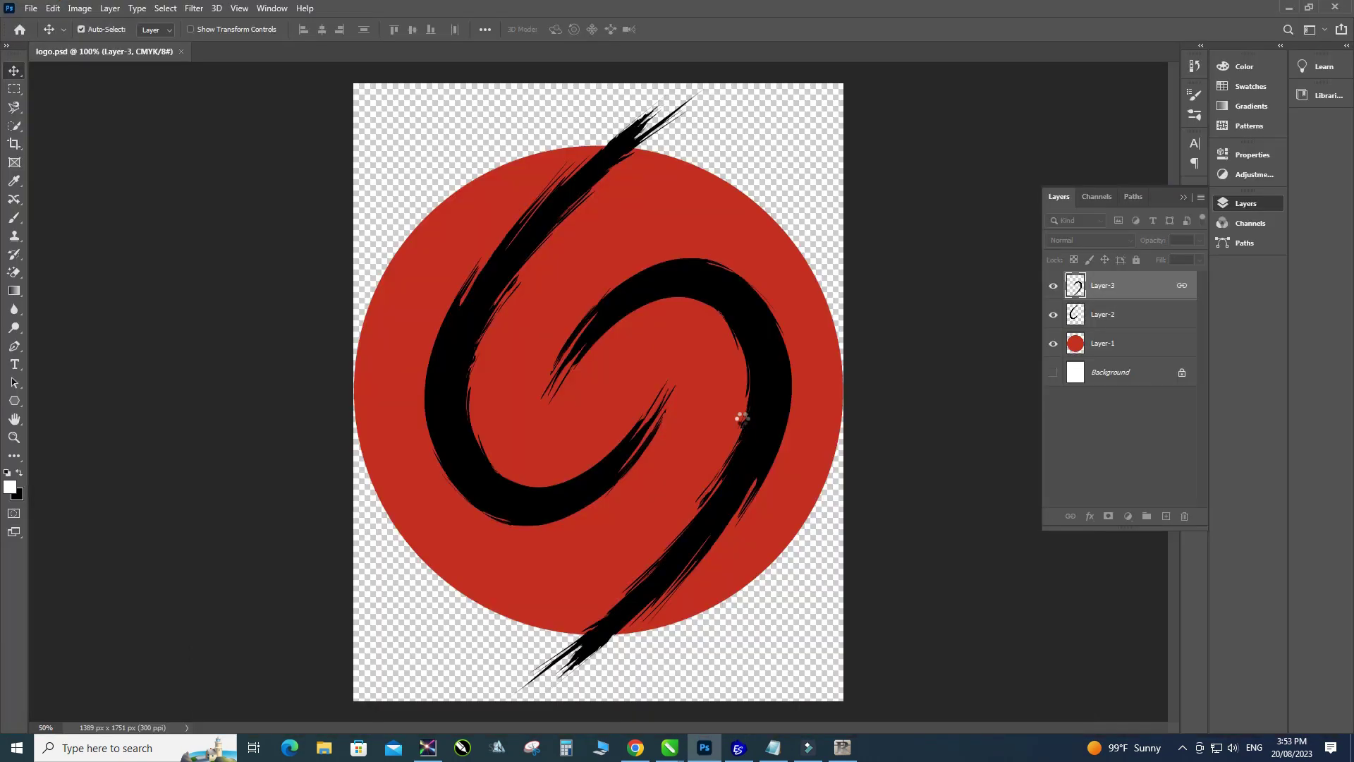
click(1054, 345)
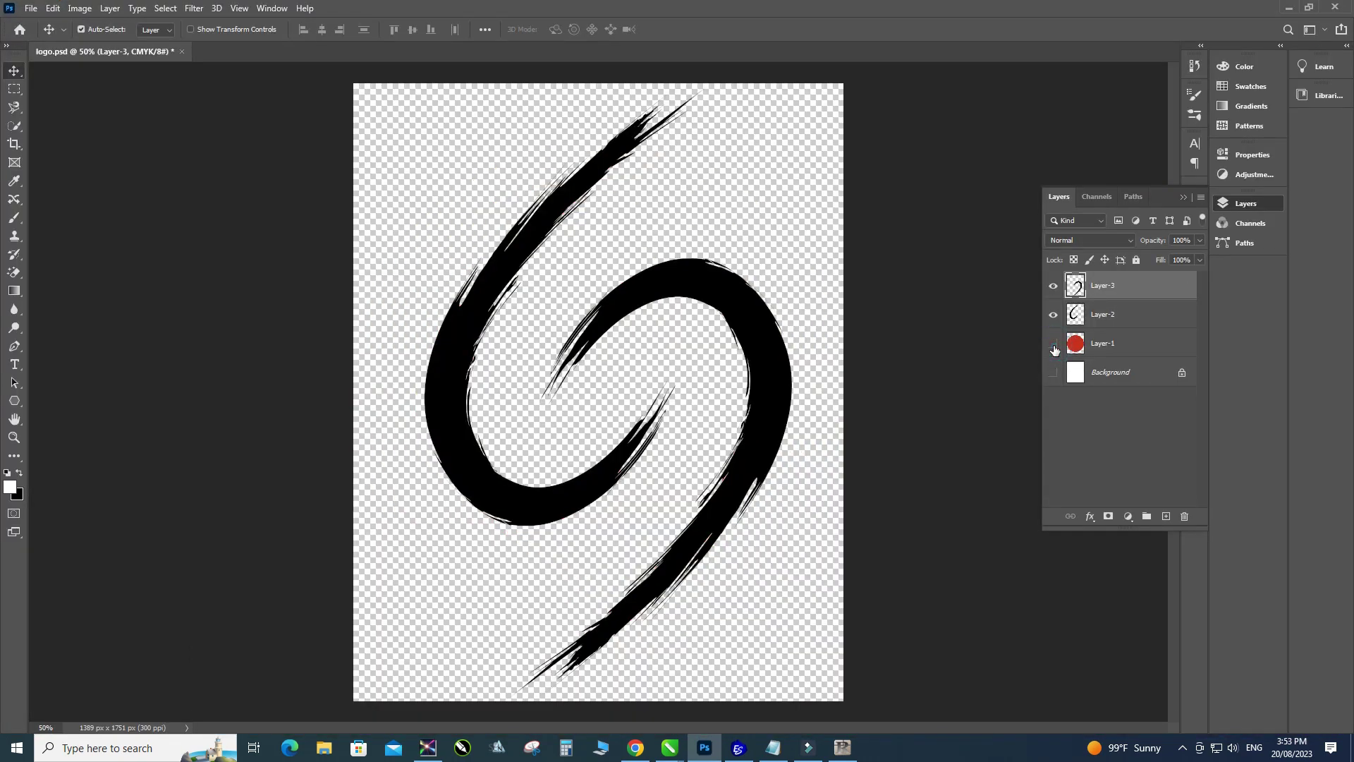
click(1054, 316)
click(1054, 316)
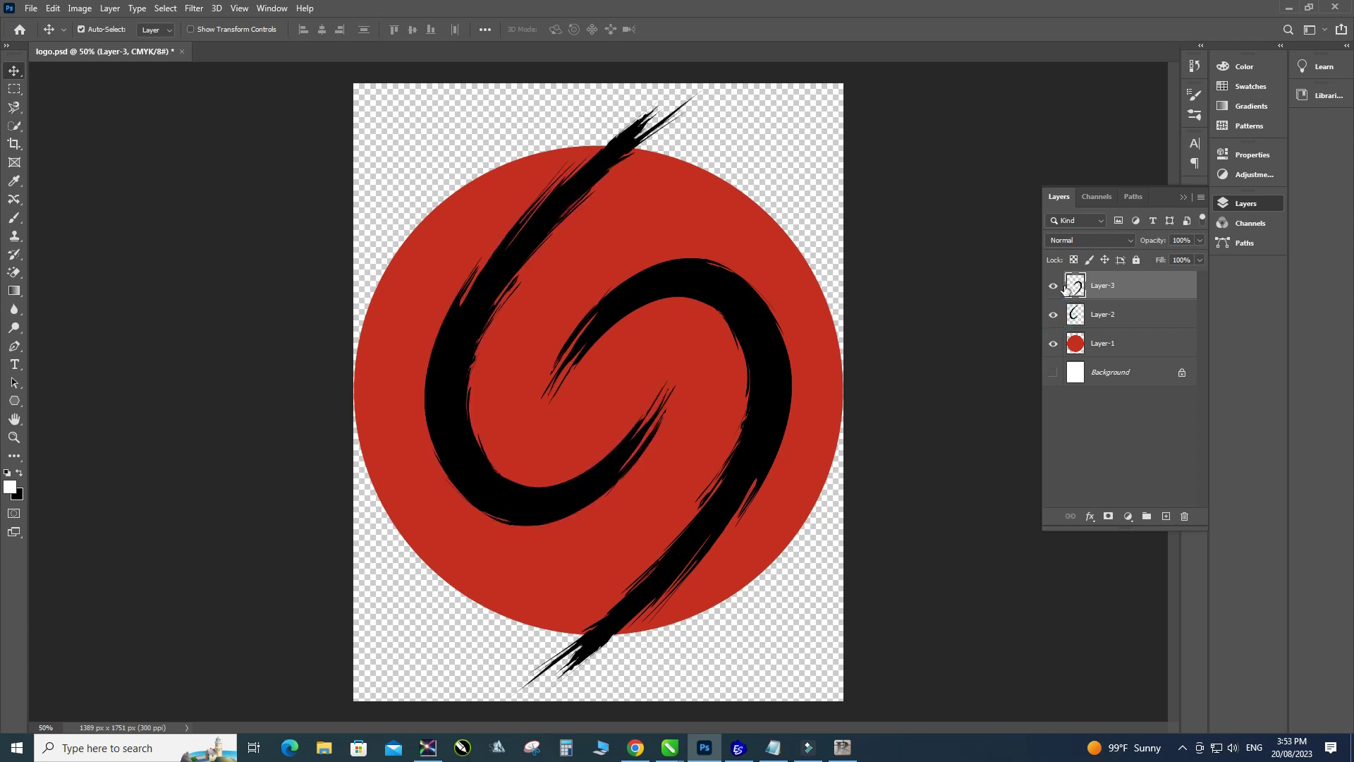
click(1054, 287)
click(1054, 287)
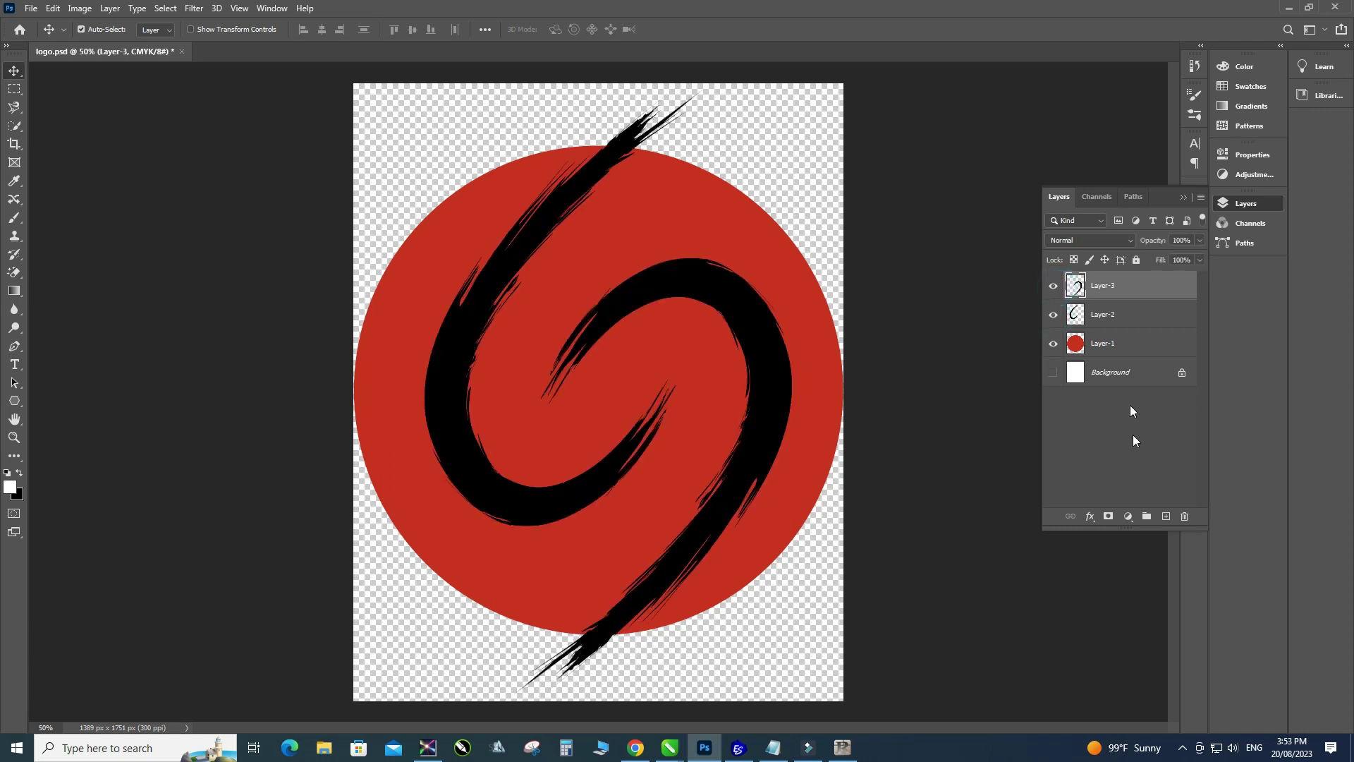